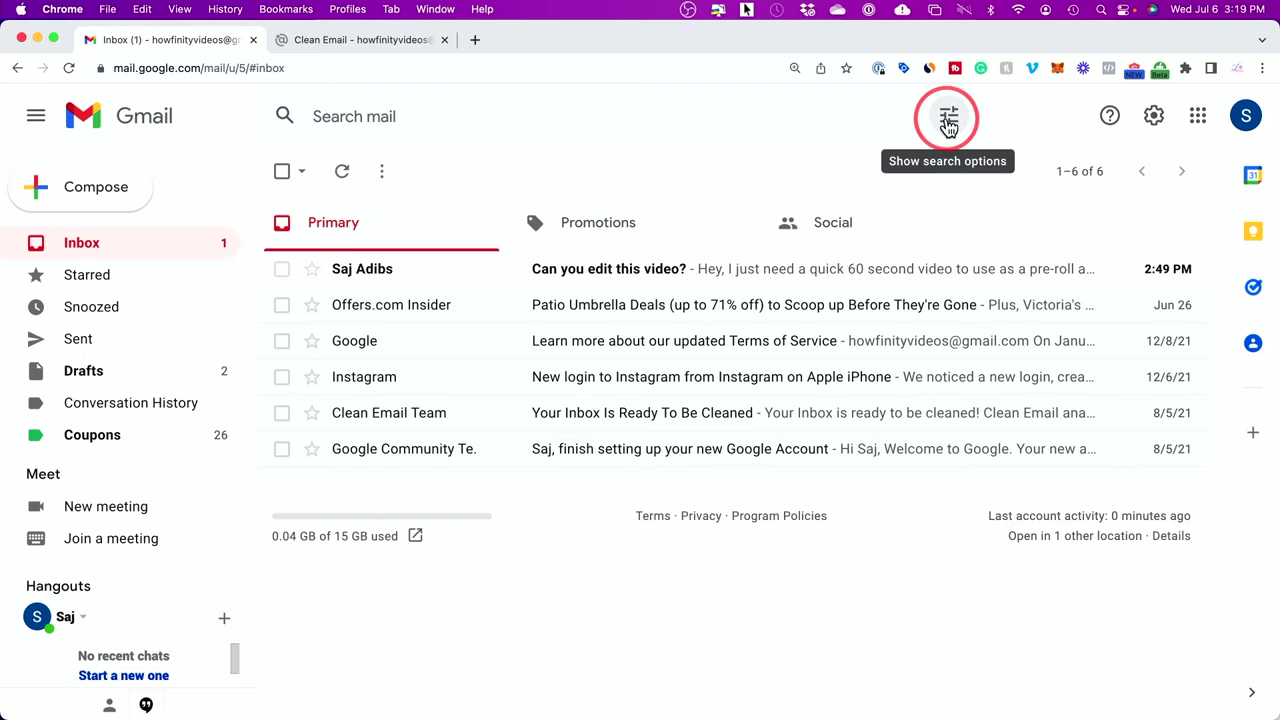
# Step: Open Gmail's advanced search options from the search bar
pyautogui.click(948, 120)
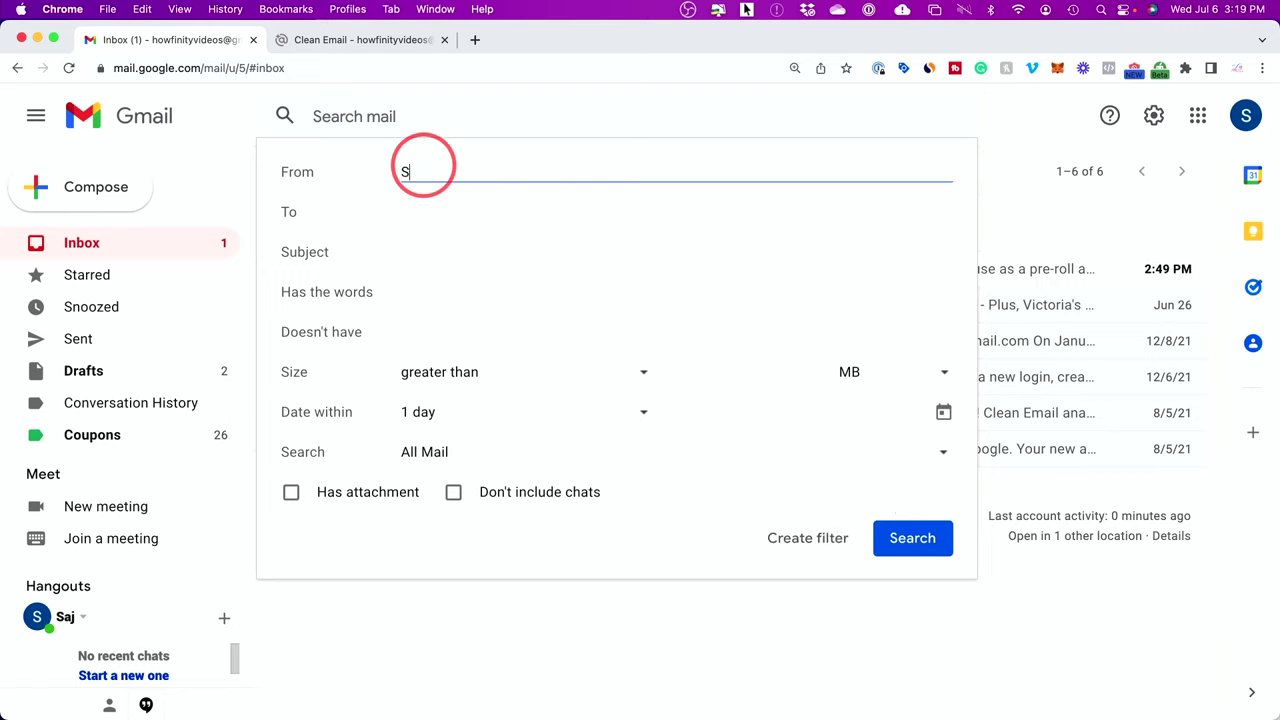
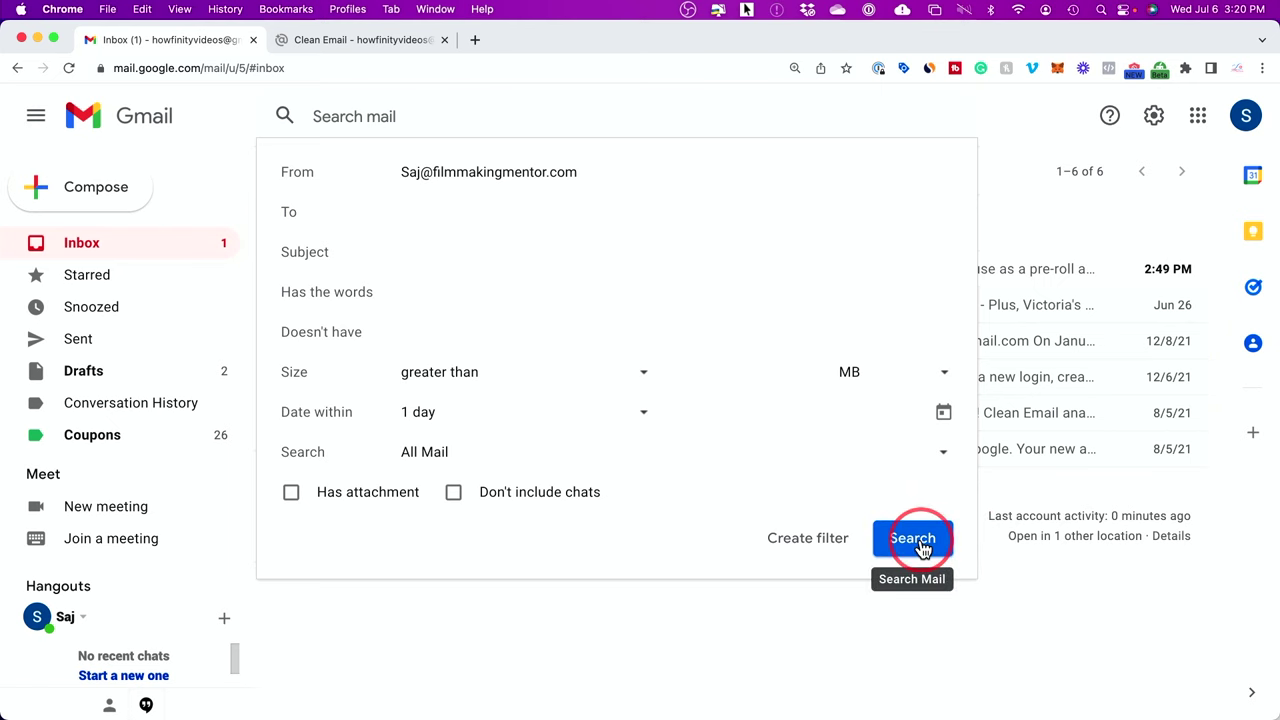
# Step: Search Gmail for mail from the client's e-mail address, then reopen search options
pyautogui.click(921, 545)
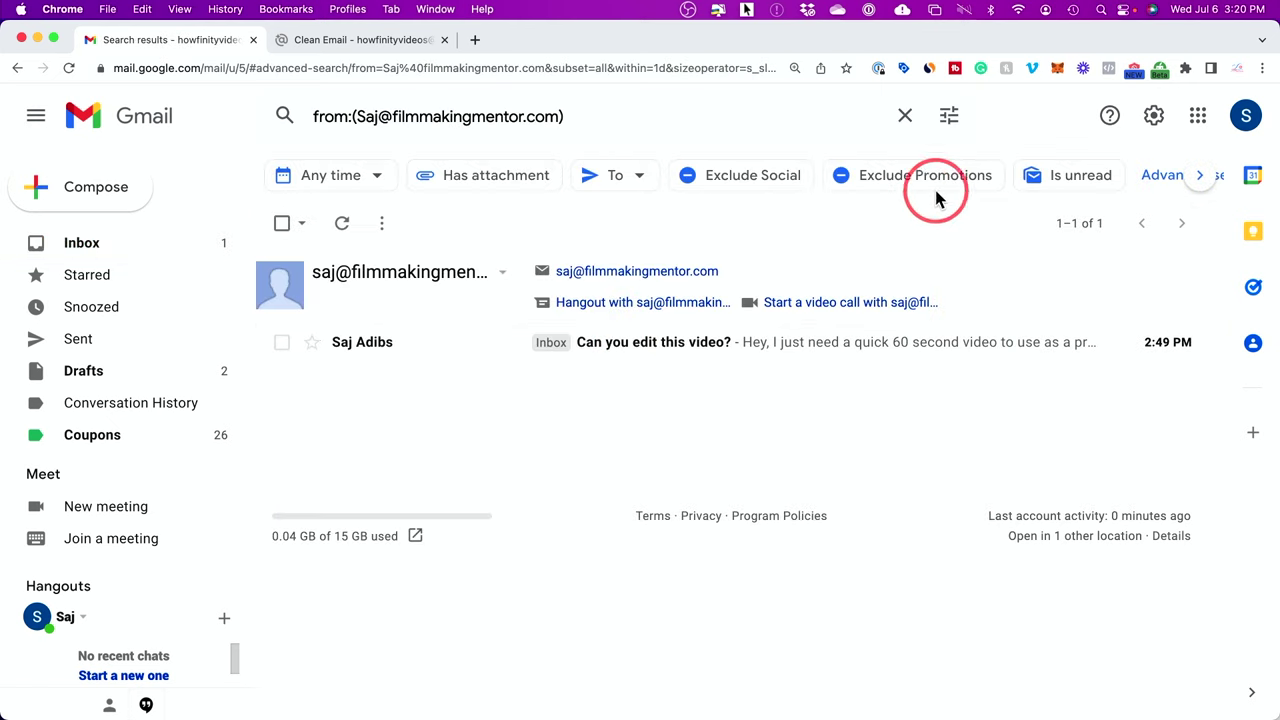
pyautogui.click(950, 118)
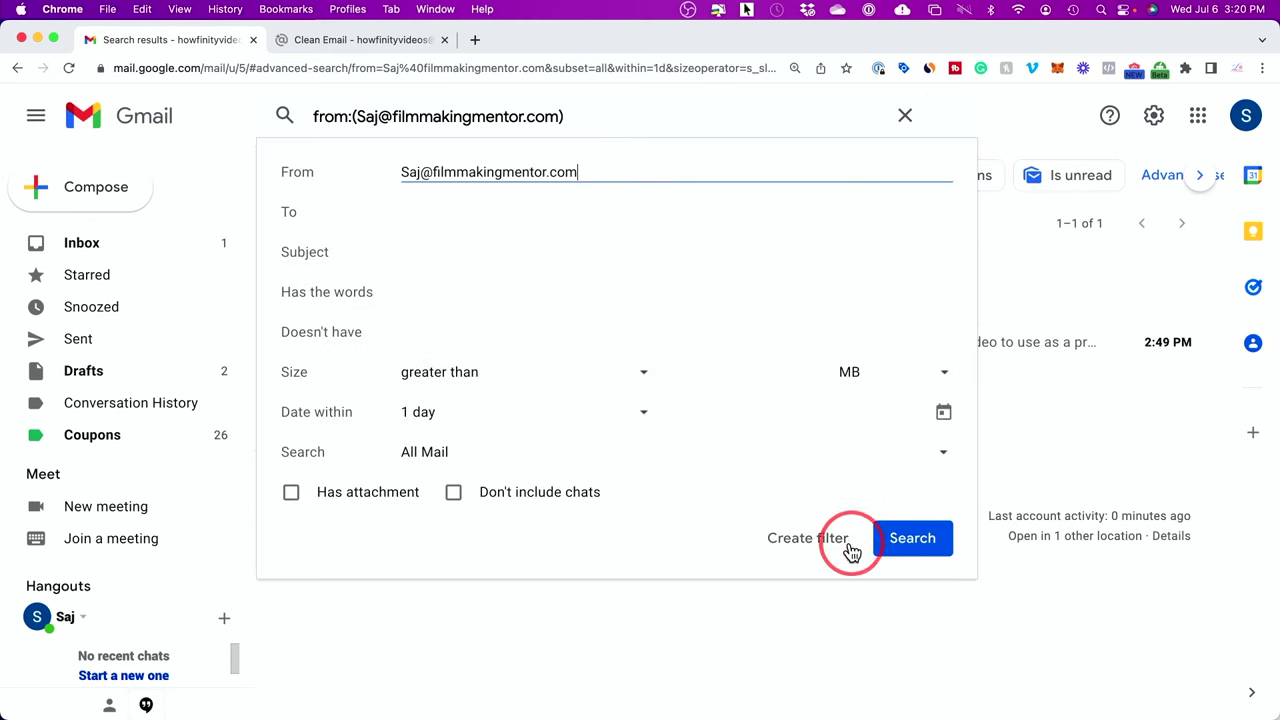
# Step: Create a Gmail filter that stars every incoming message from this sender
pyautogui.click(807, 540)
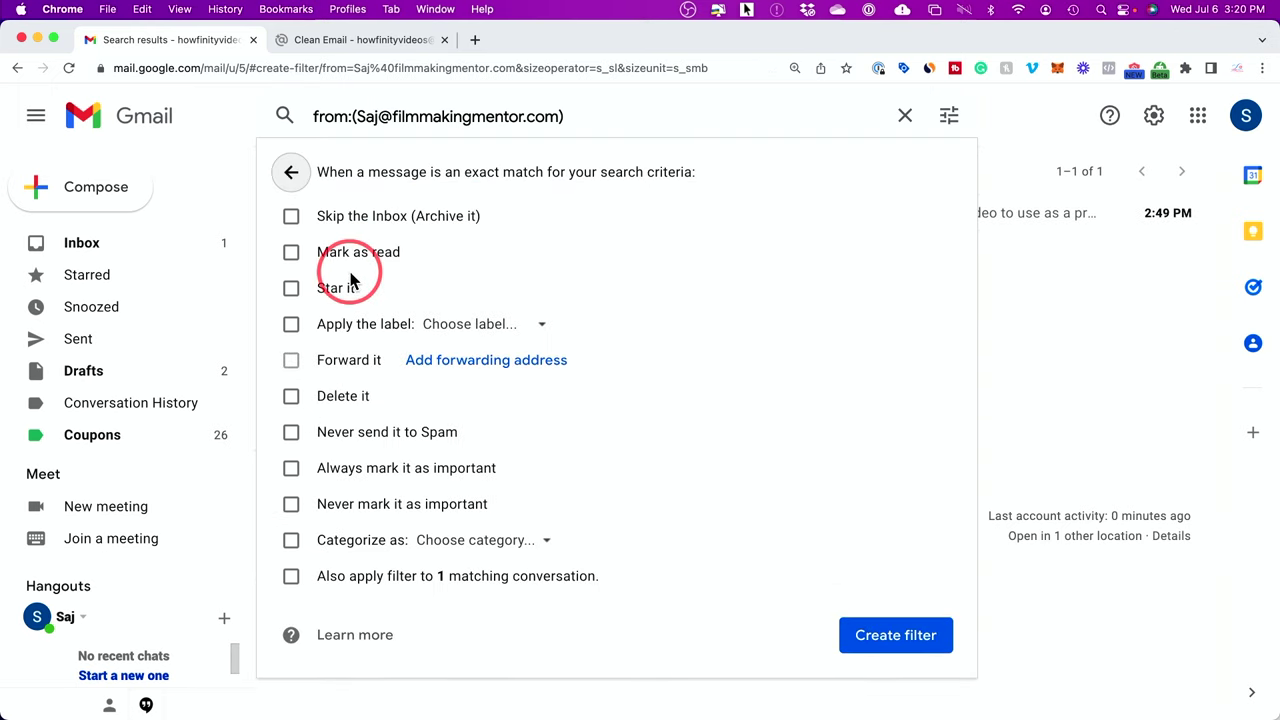
pyautogui.click(291, 289)
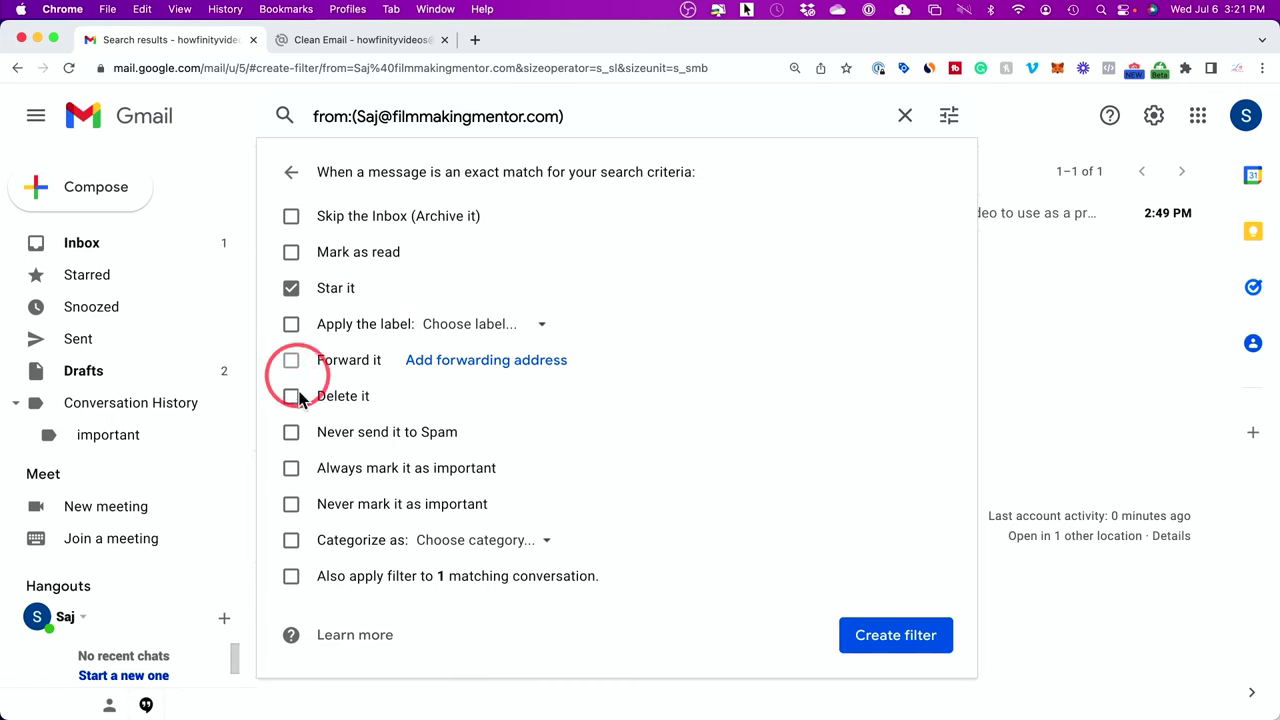
pyautogui.click(876, 645)
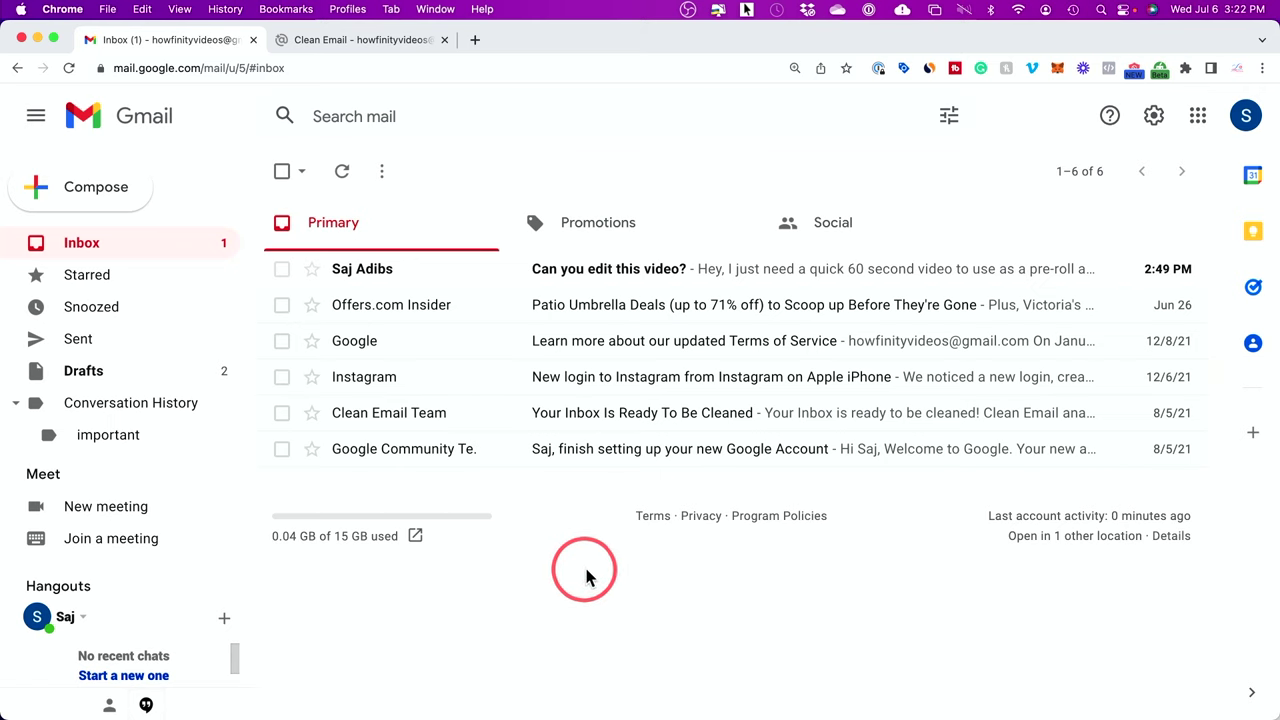
# Step: Open the sender's star filter for editing from Filters and Blocked Addresses settings
pyautogui.click(1155, 118)
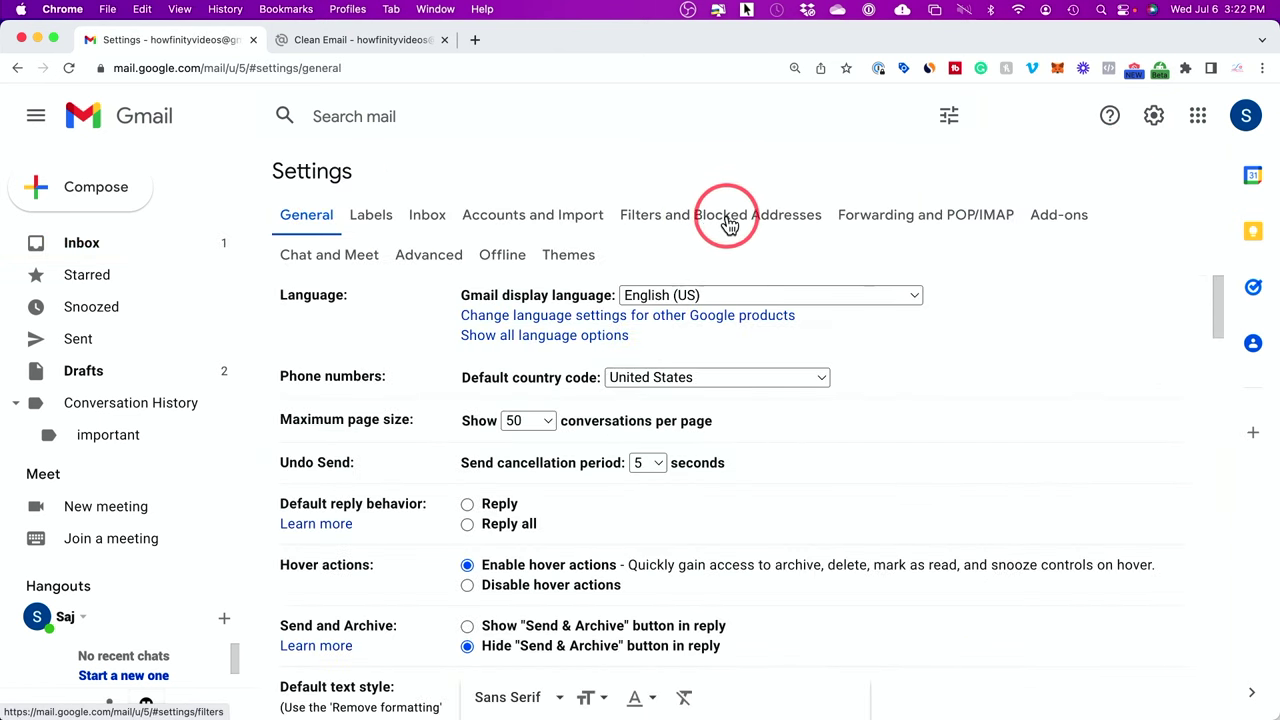
pyautogui.click(670, 220)
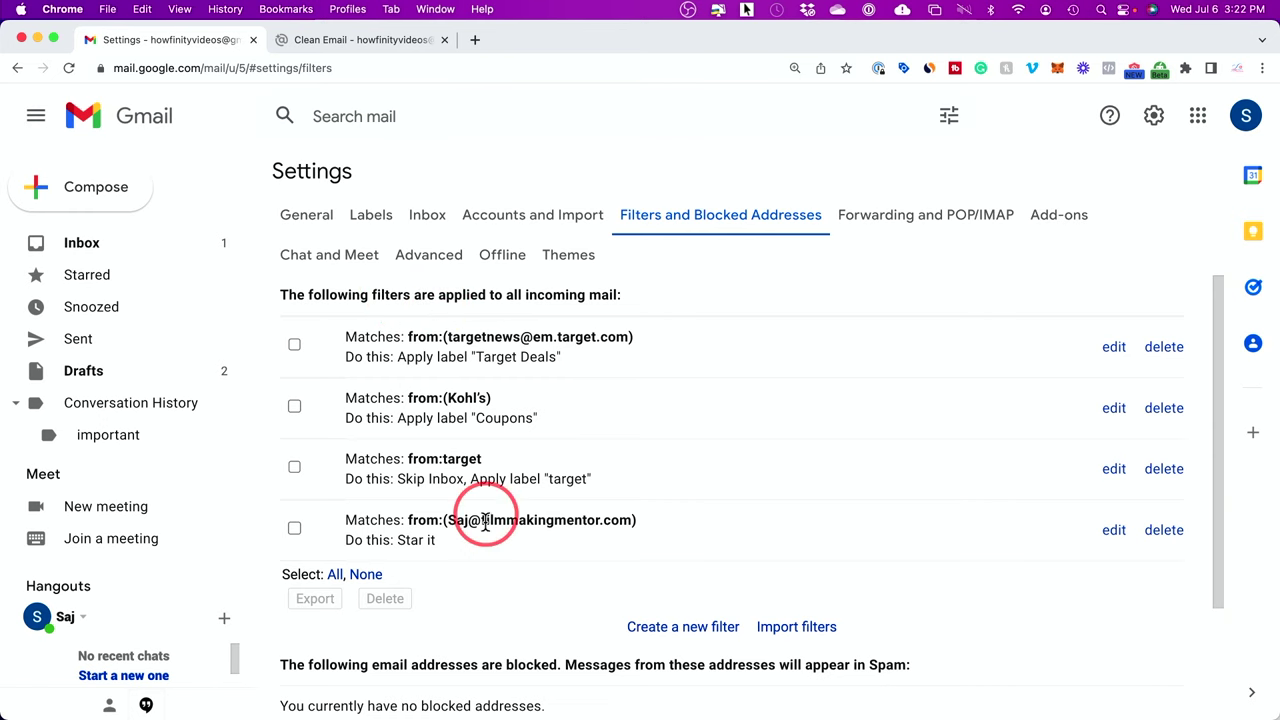
pyautogui.moveTo(348, 521); pyautogui.dragTo(478, 560)
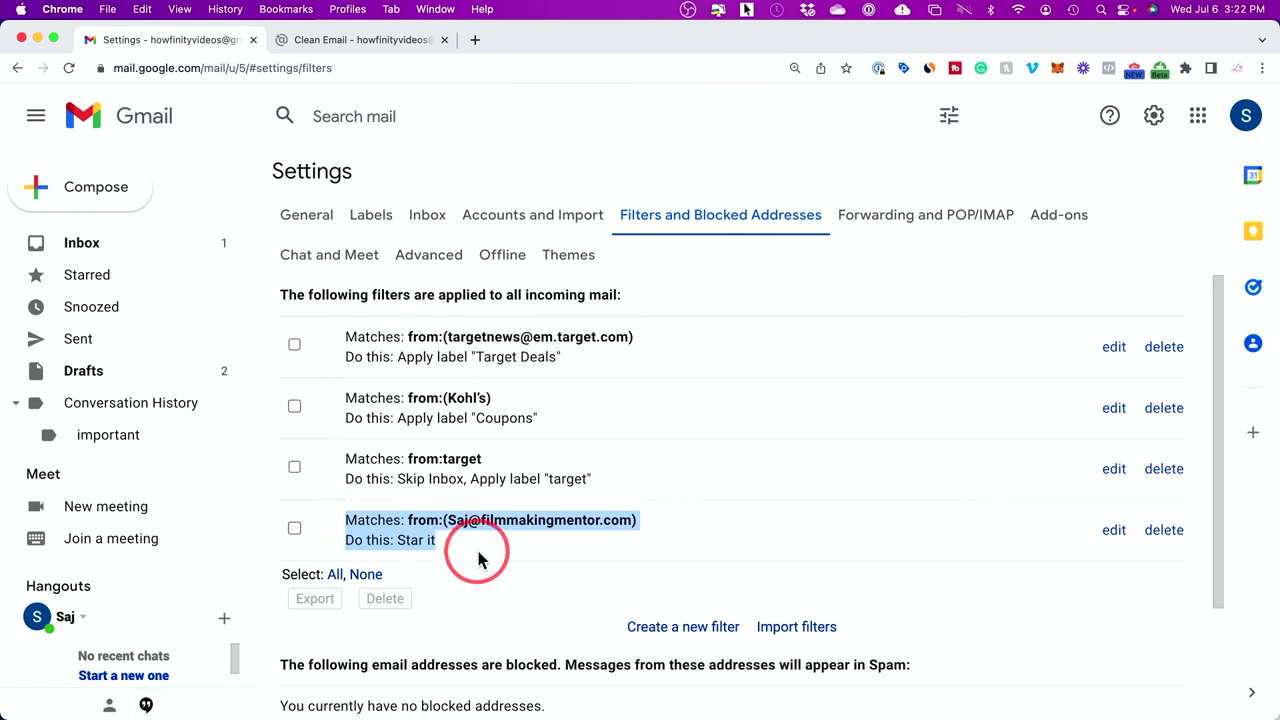
pyautogui.click(476, 556)
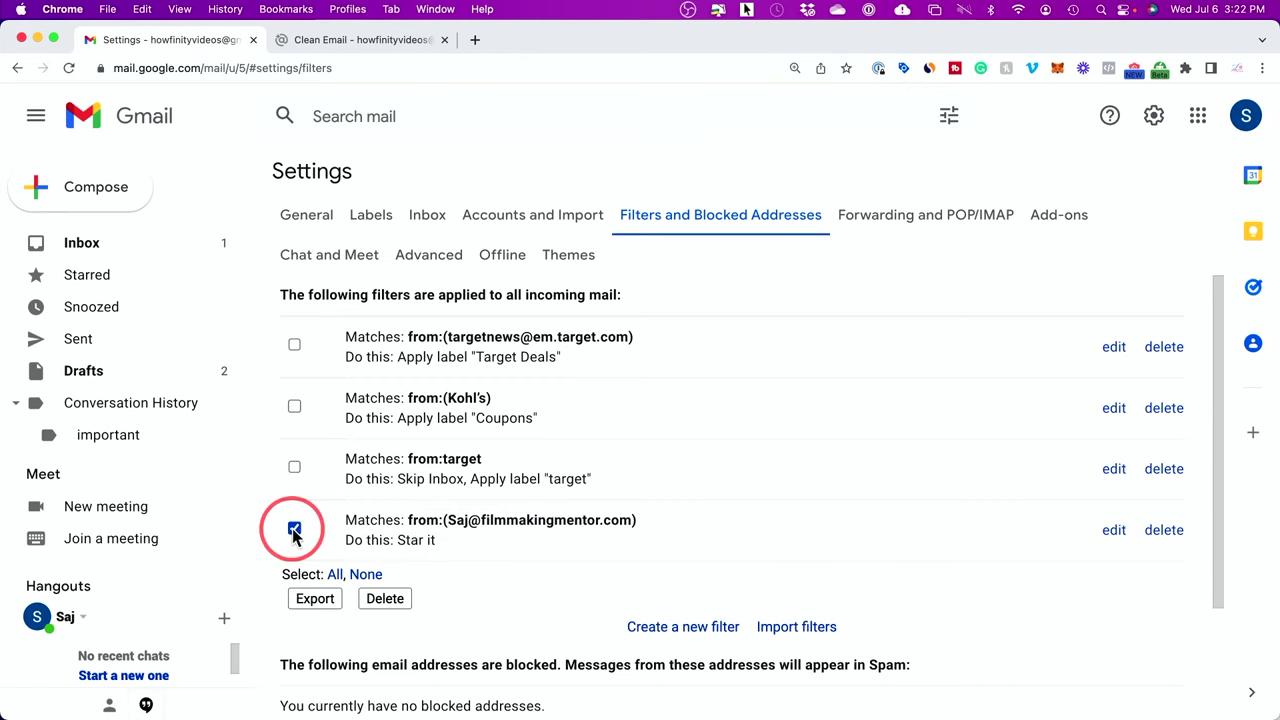
pyautogui.scroll(-1, 385, 598)
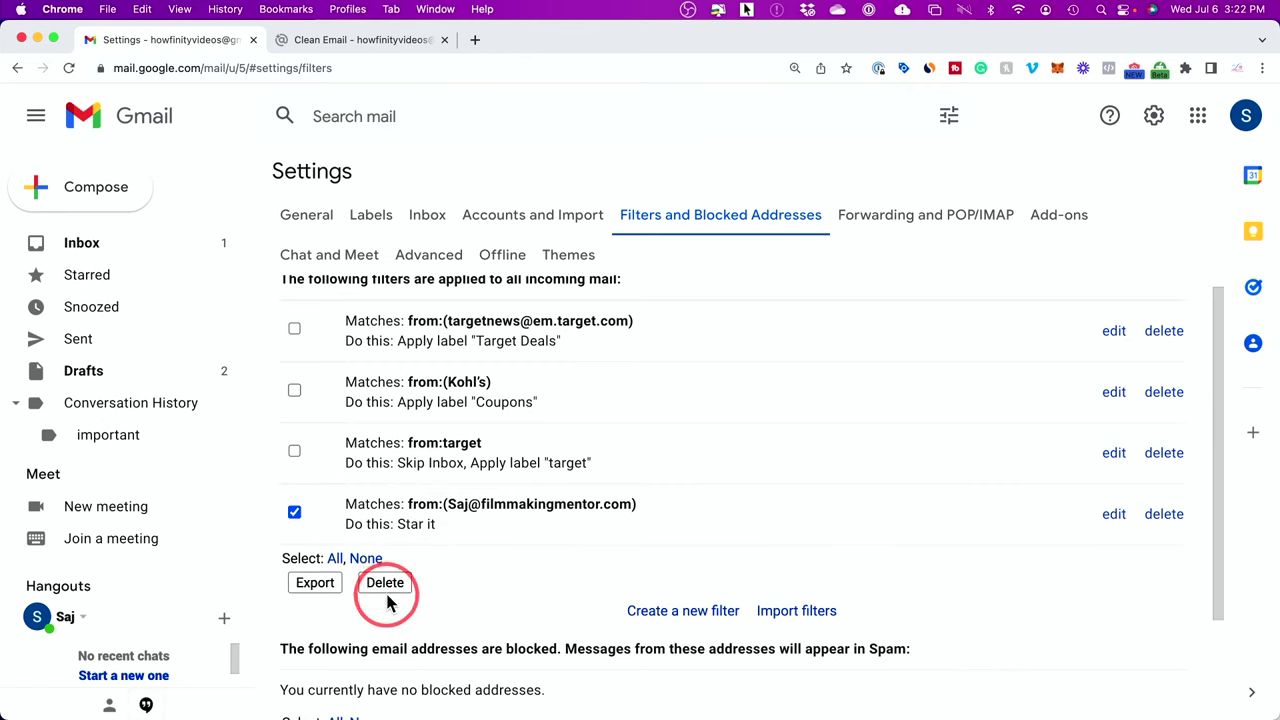
pyautogui.click(294, 513)
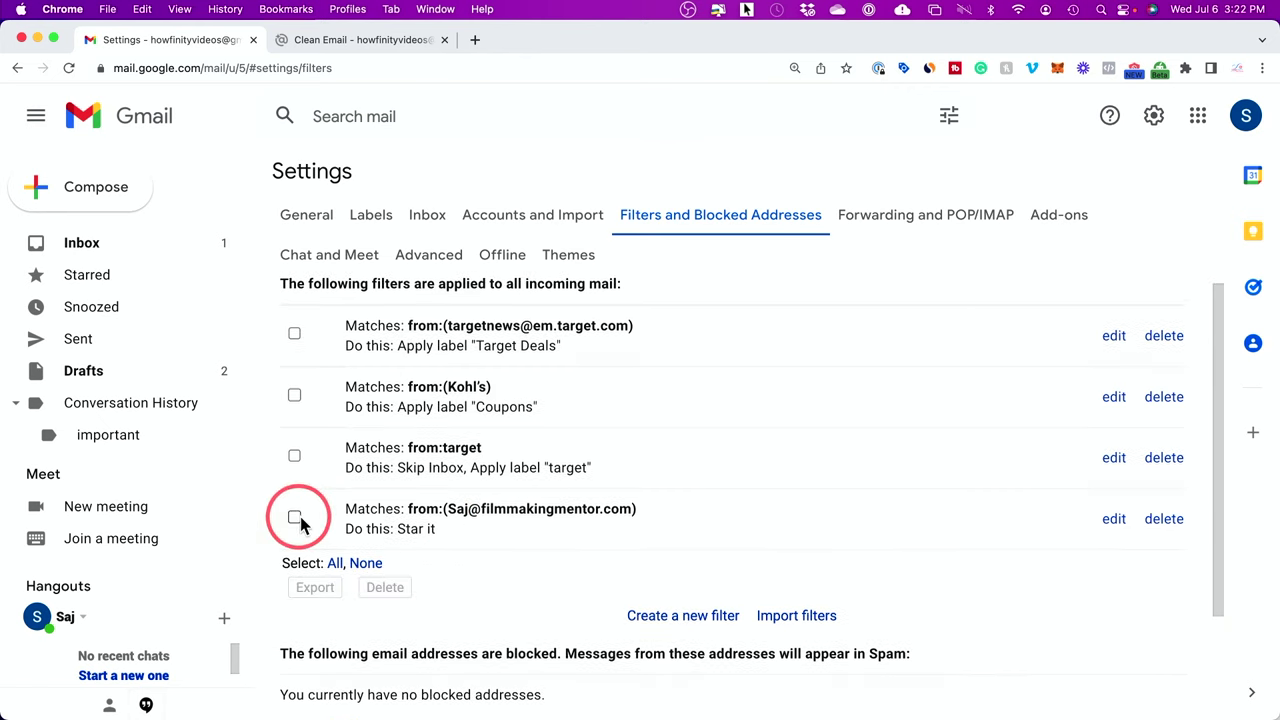
pyautogui.click(1115, 521)
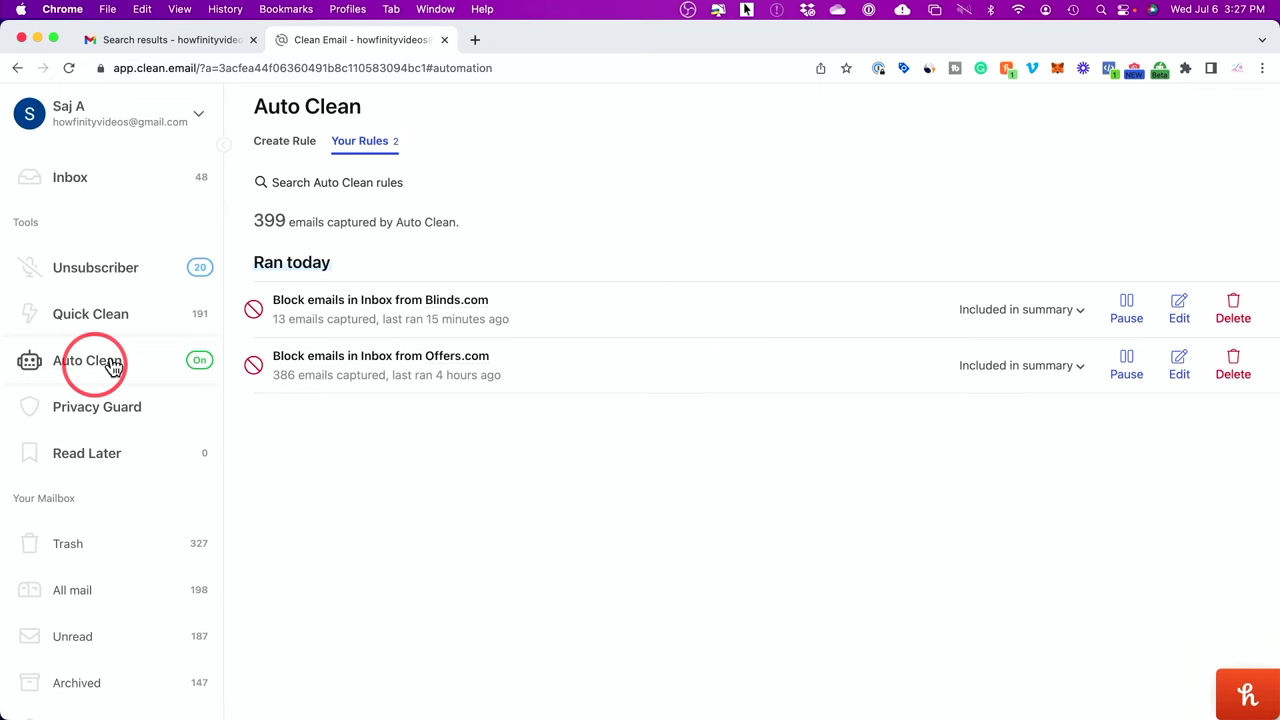
# Step: Browse the Auto Clean templates for creating a new rule
pyautogui.click(280, 150)
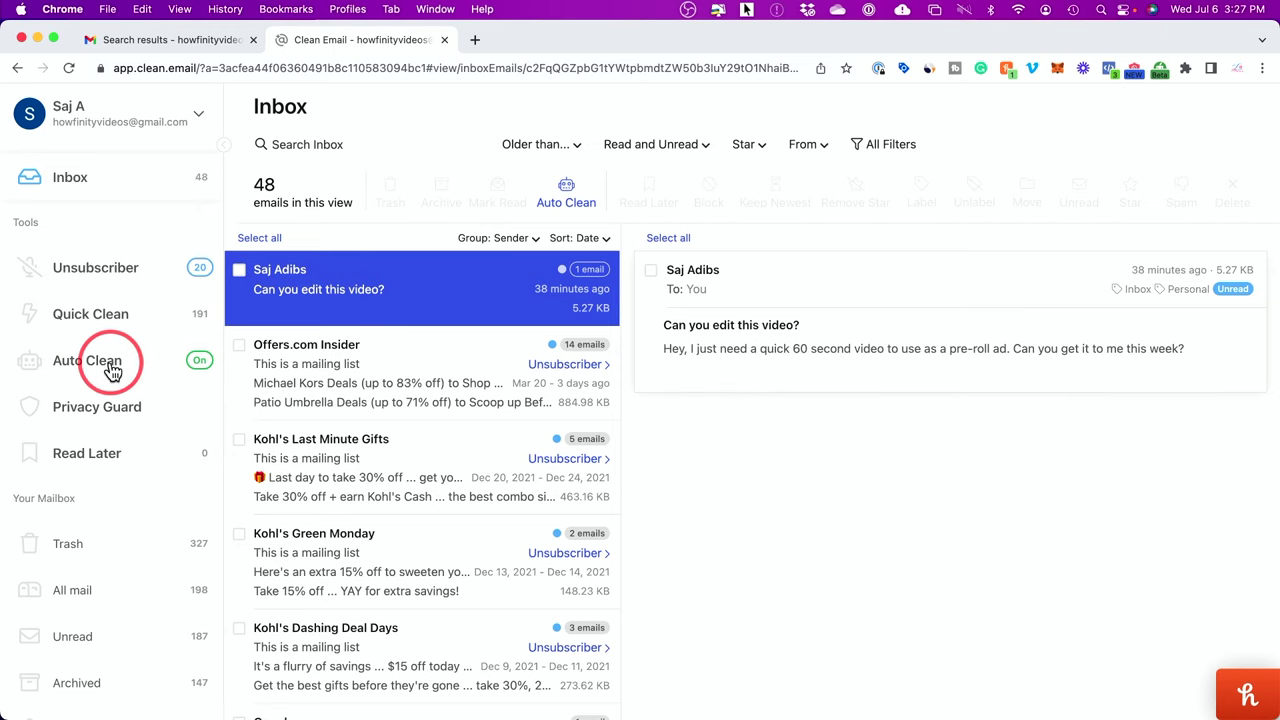
pyautogui.click(110, 370)
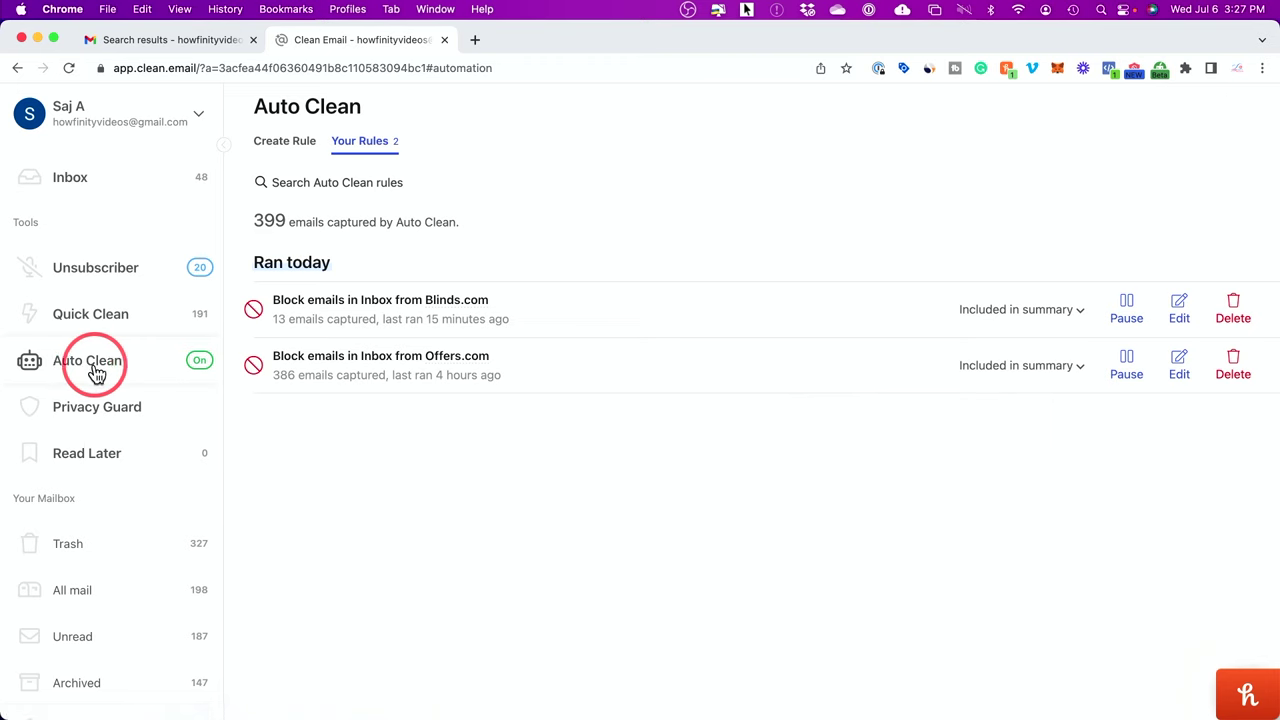
# Step: Show the Auto Clean rule templates under the Create Rule tab
pyautogui.click(286, 150)
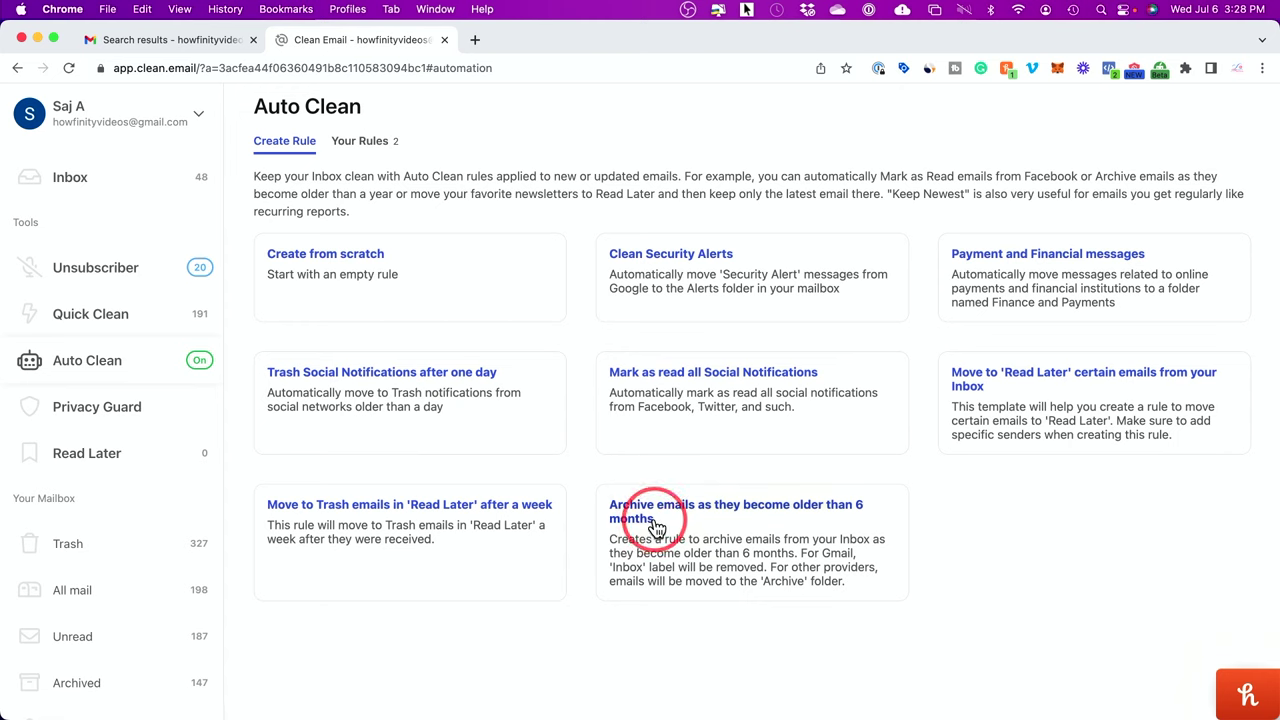
# Step: Create the 'Archive emails as they become older than 6 months' Auto Clean rule
pyautogui.click(727, 523)
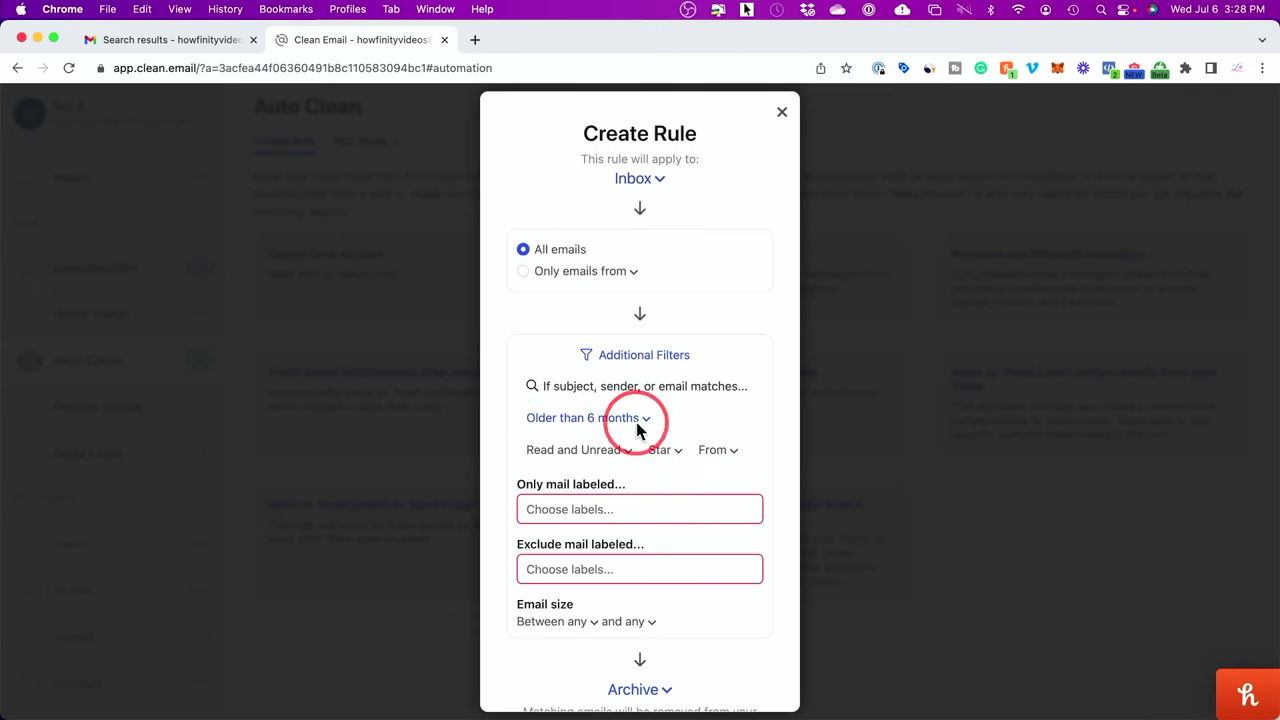
pyautogui.scroll(-3, 640, 425)
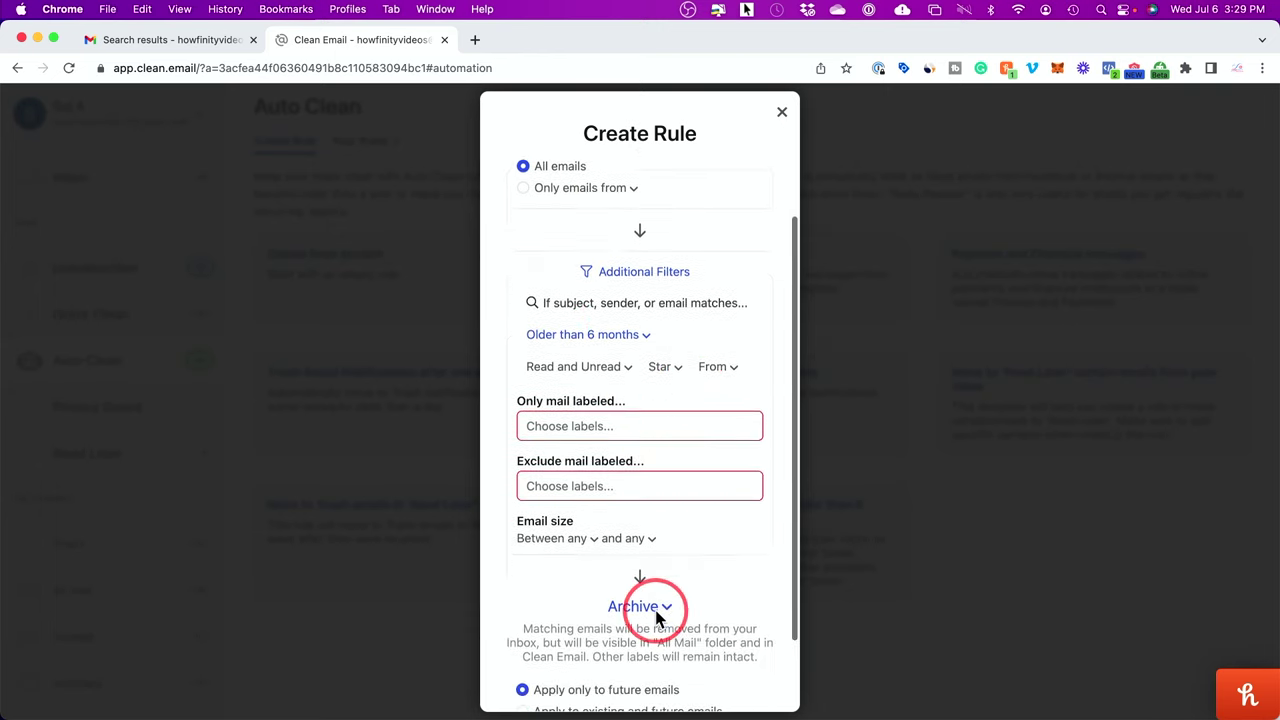
pyautogui.scroll(-1, 645, 530)
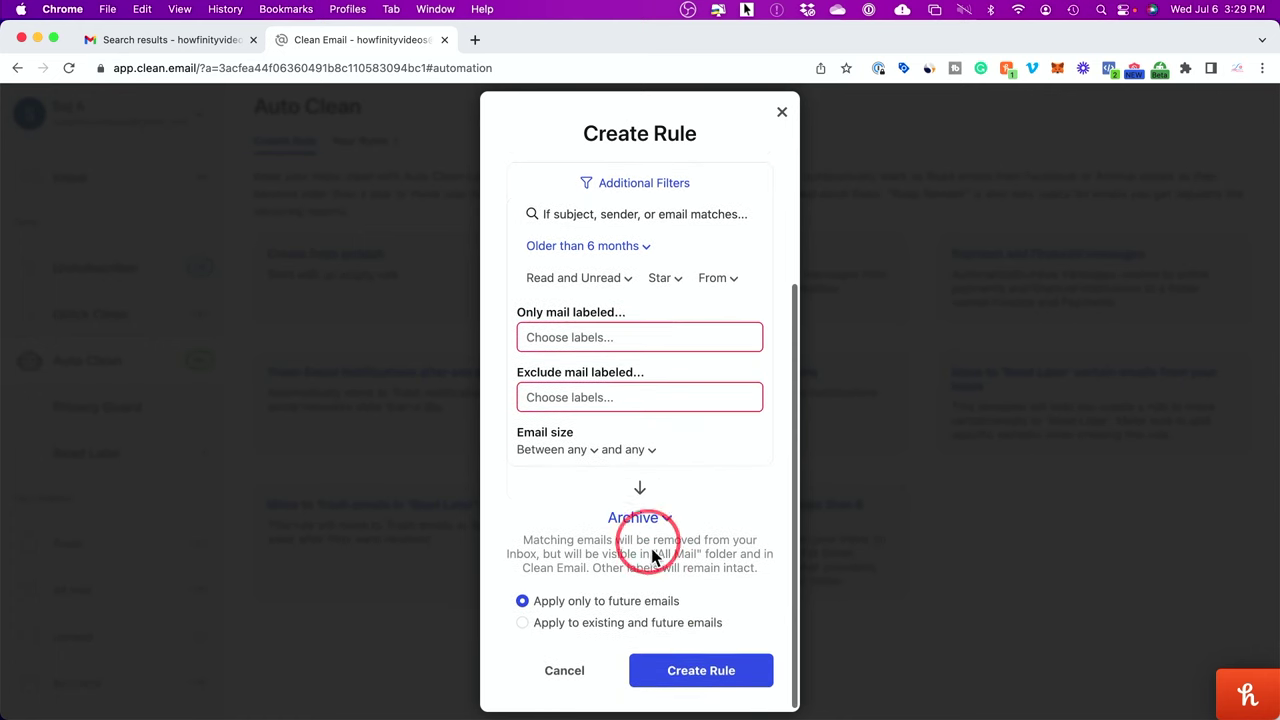
pyautogui.click(697, 672)
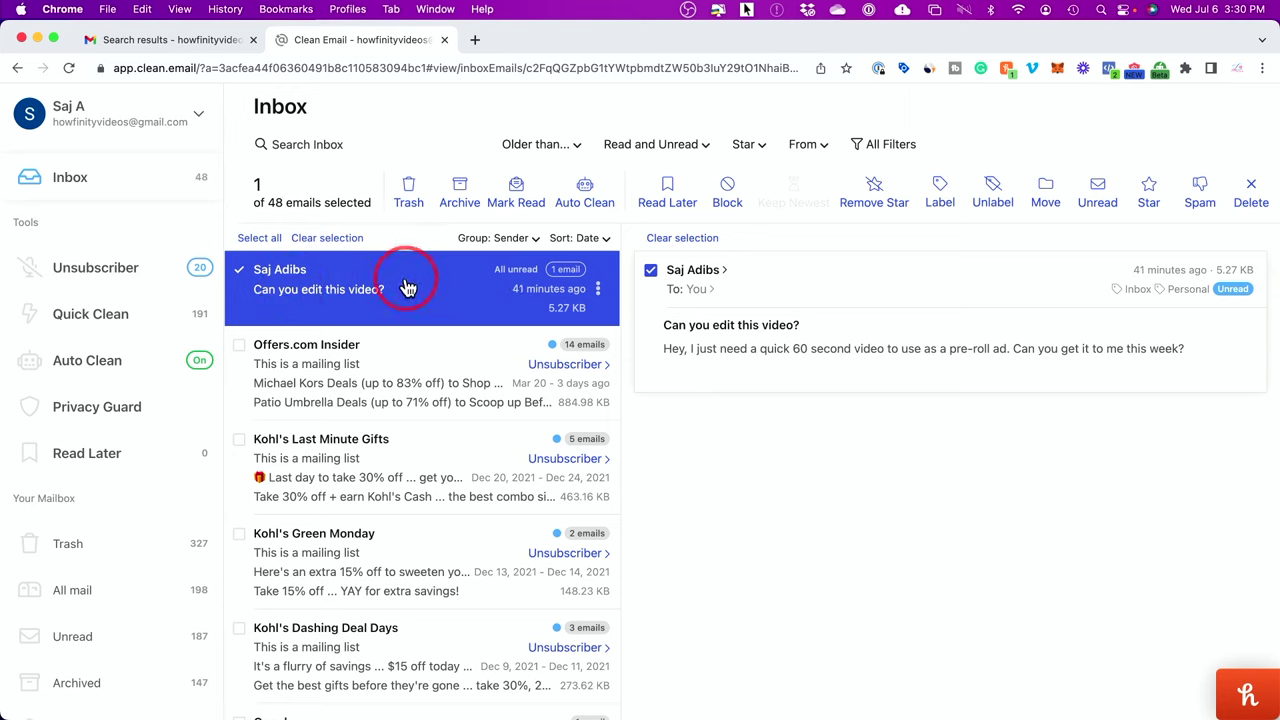
# Step: Create a new 'important client' label for the client's email
pyautogui.click(940, 194)
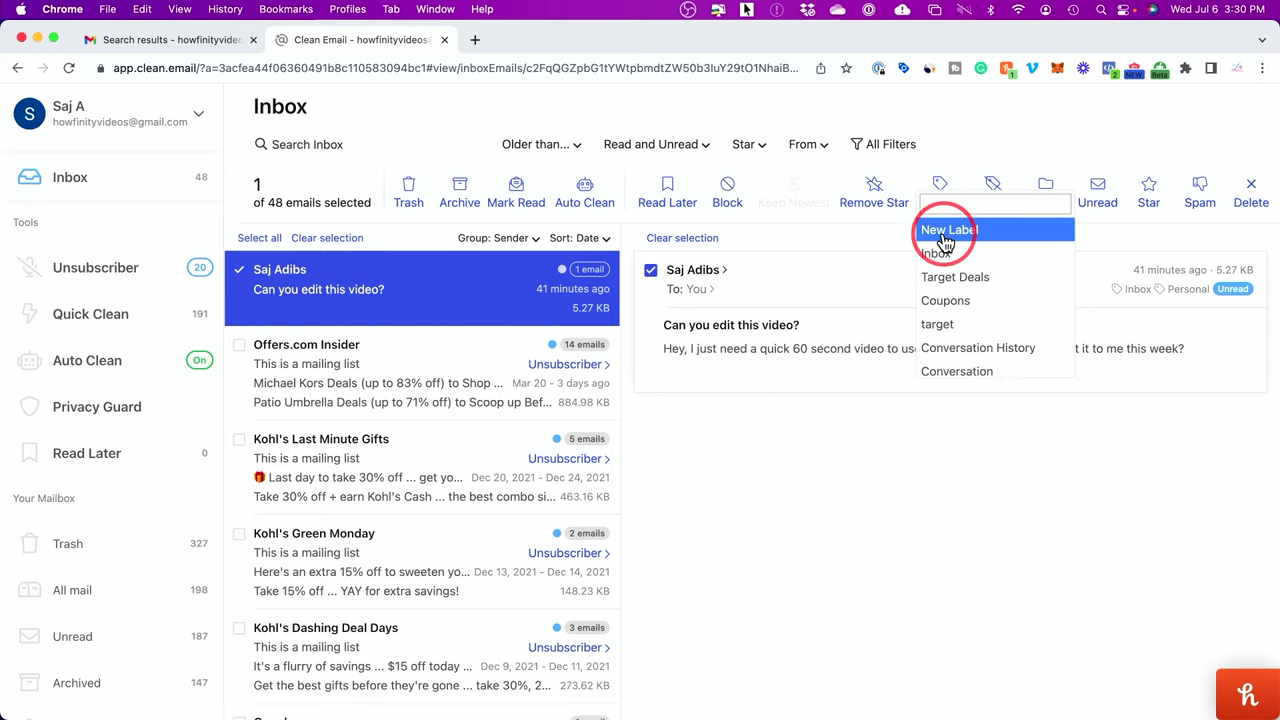
pyautogui.click(946, 233)
pyautogui.click(624, 394)
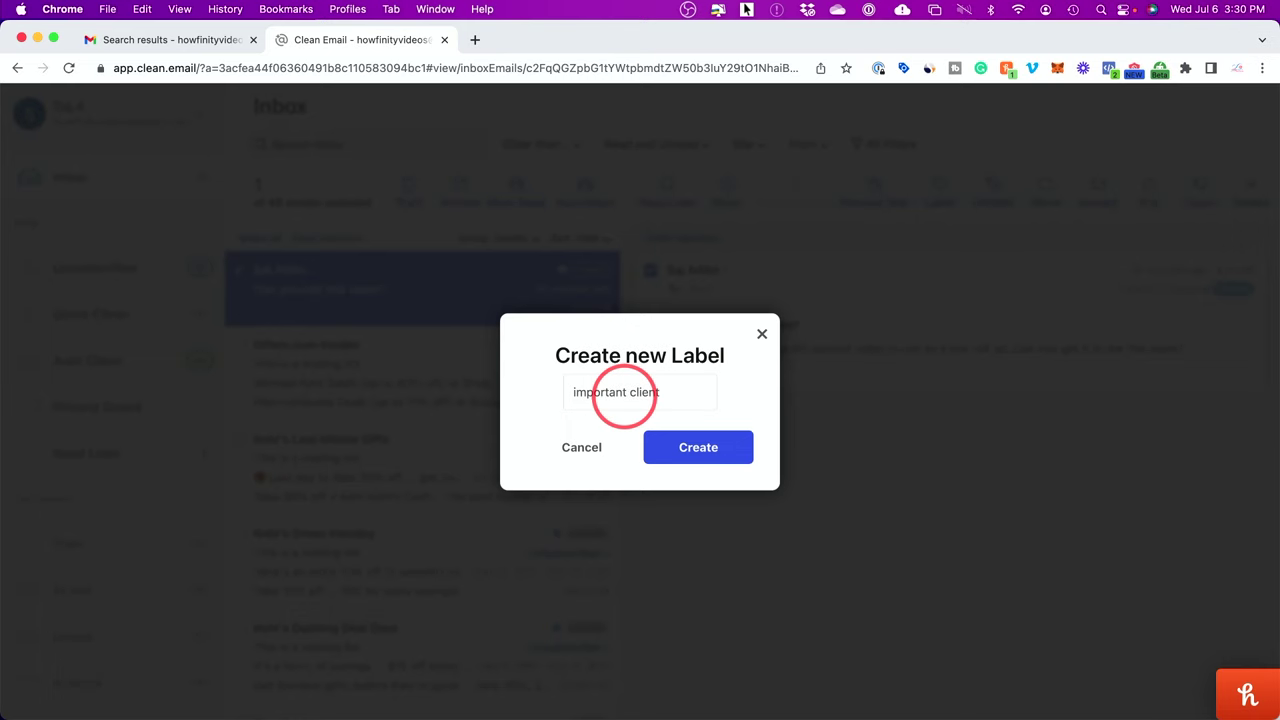
pyautogui.click(680, 449)
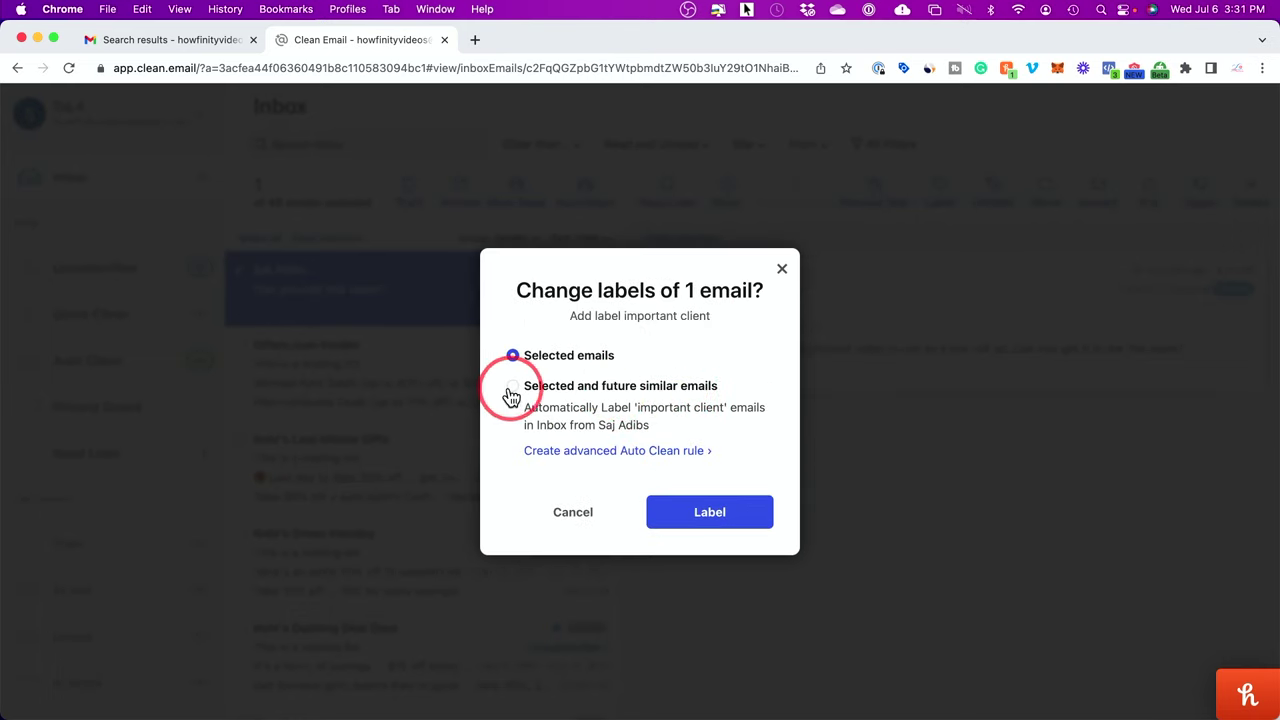
# Step: Apply the label to selected and future similar emails, saving it as a rule
pyautogui.click(512, 390)
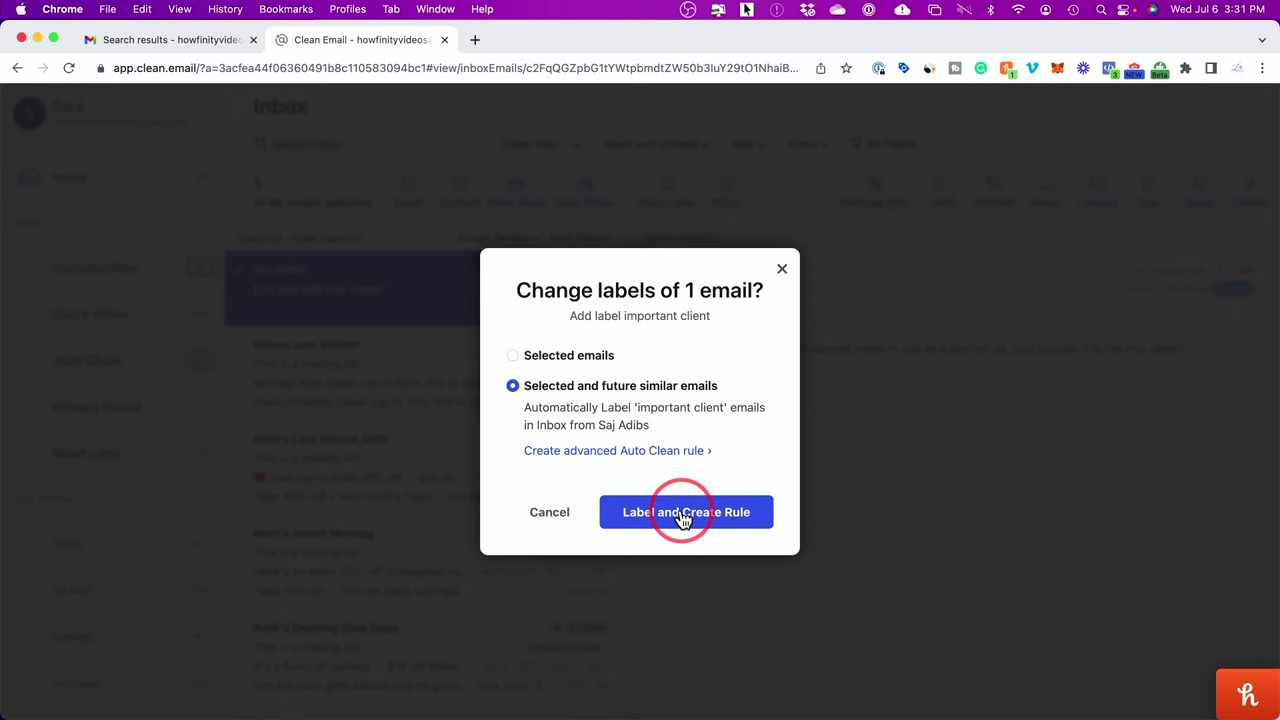
pyautogui.click(684, 518)
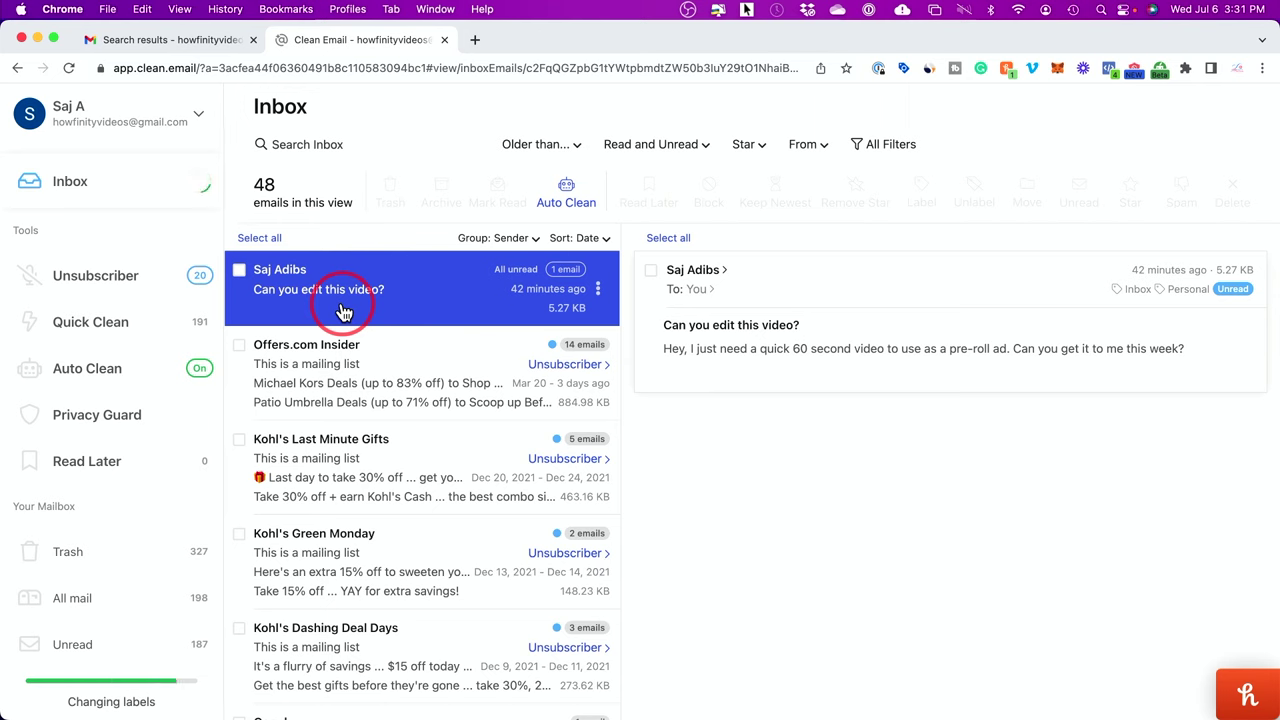
pyautogui.click(343, 313)
pyautogui.click(710, 455)
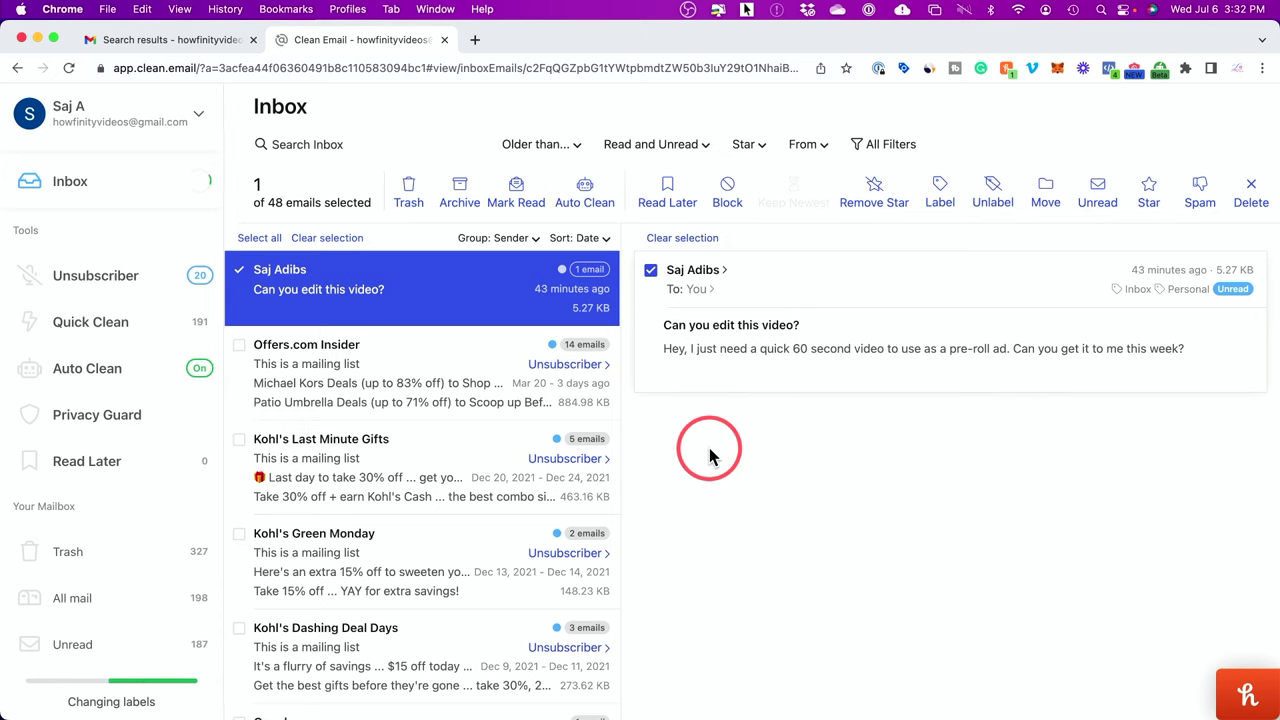
# Step: Pause and then resume the Blinds.com block rule on the Auto Clean rules page
pyautogui.click(80, 376)
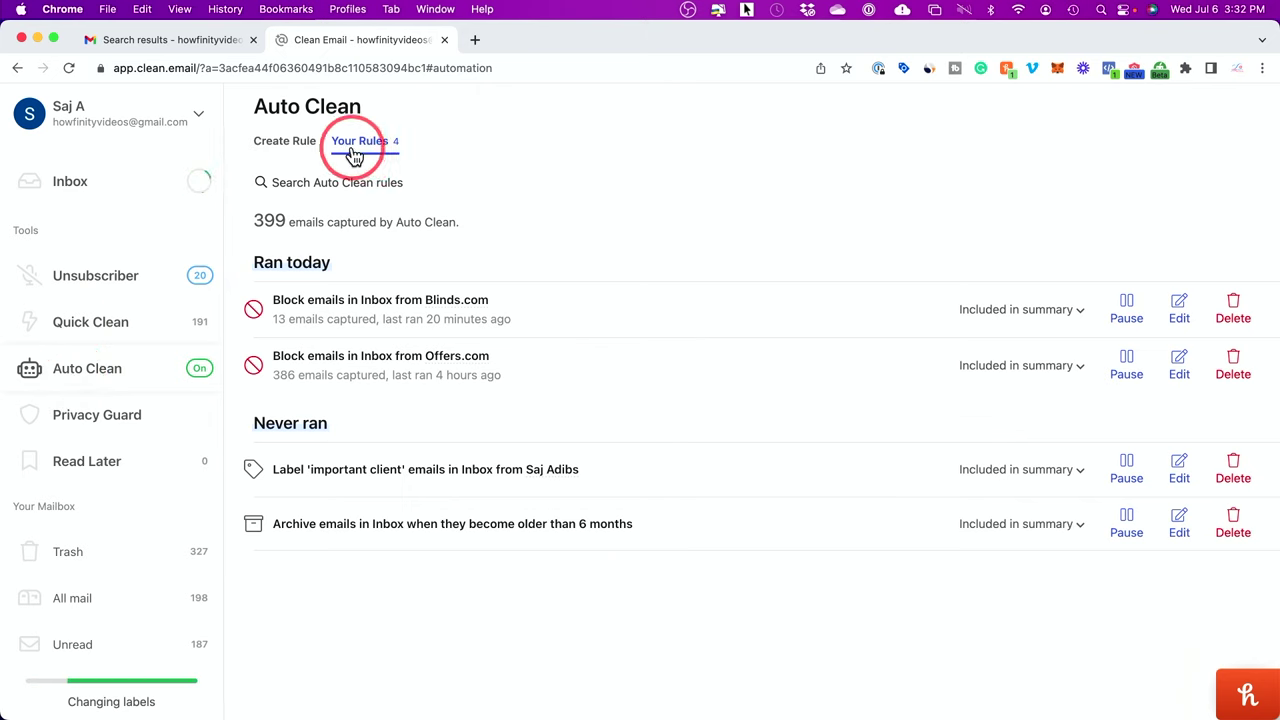
pyautogui.moveTo(466, 312)
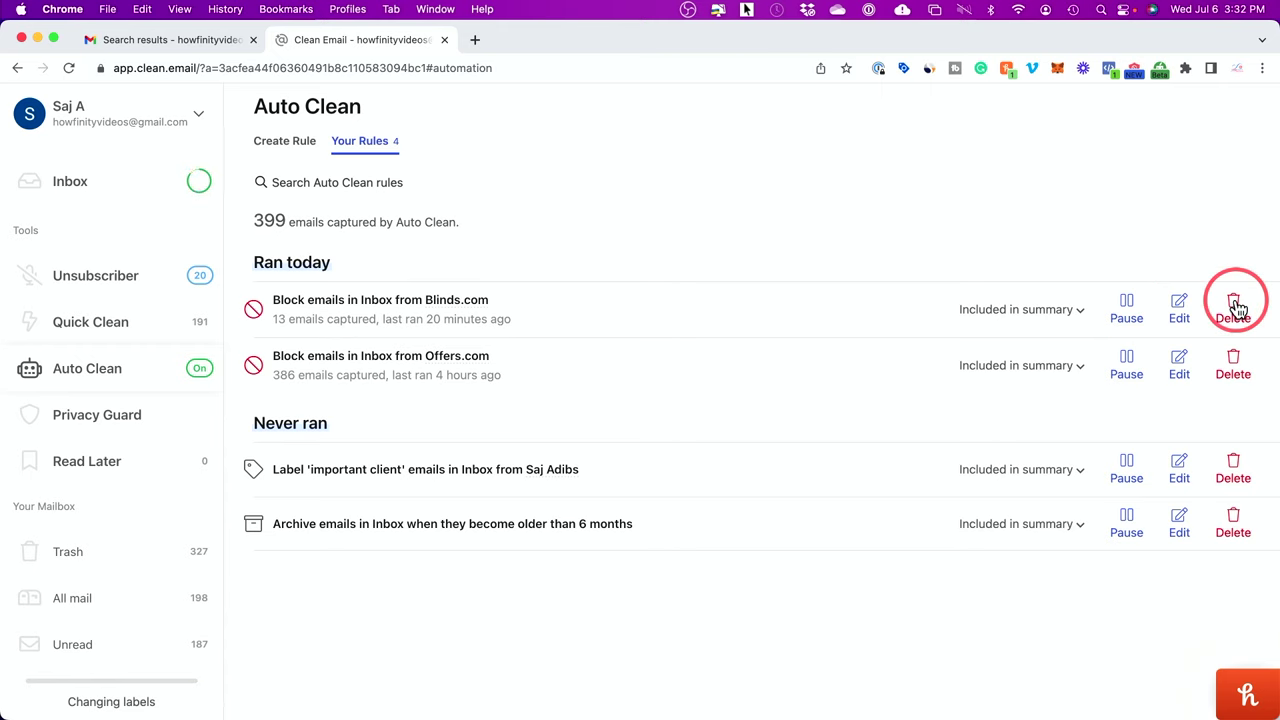
pyautogui.click(1129, 312)
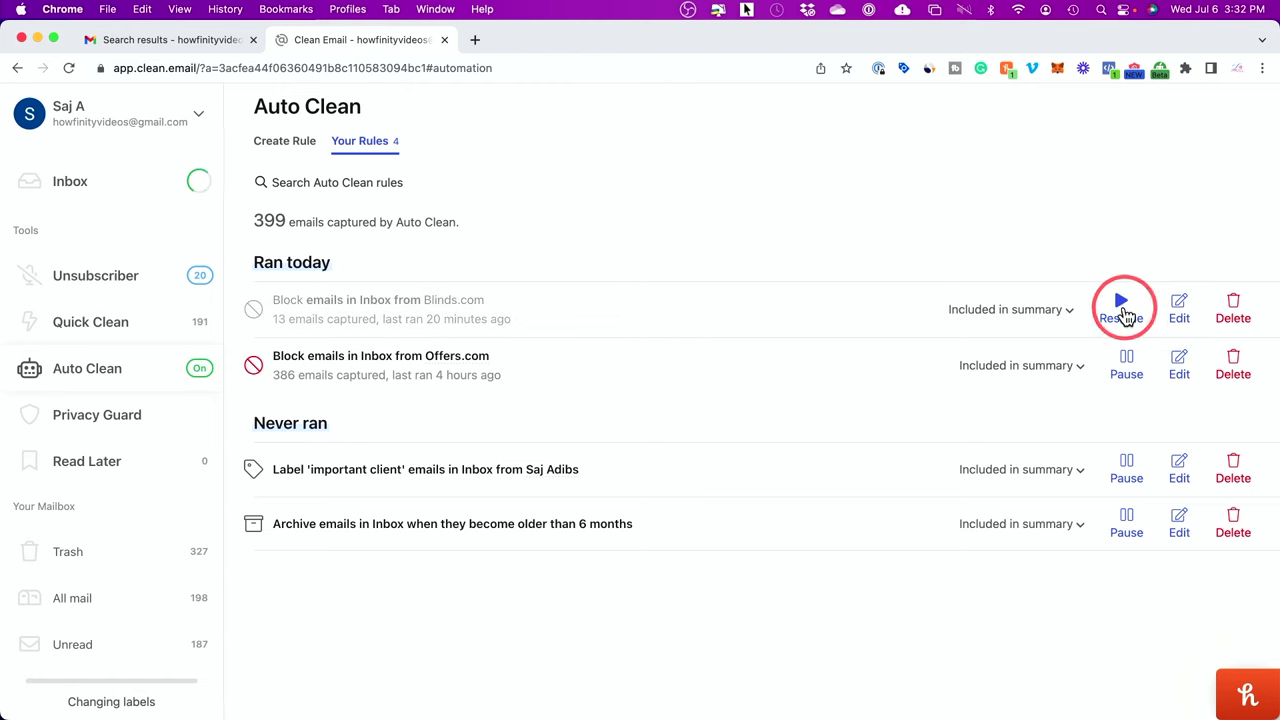
pyautogui.click(1124, 313)
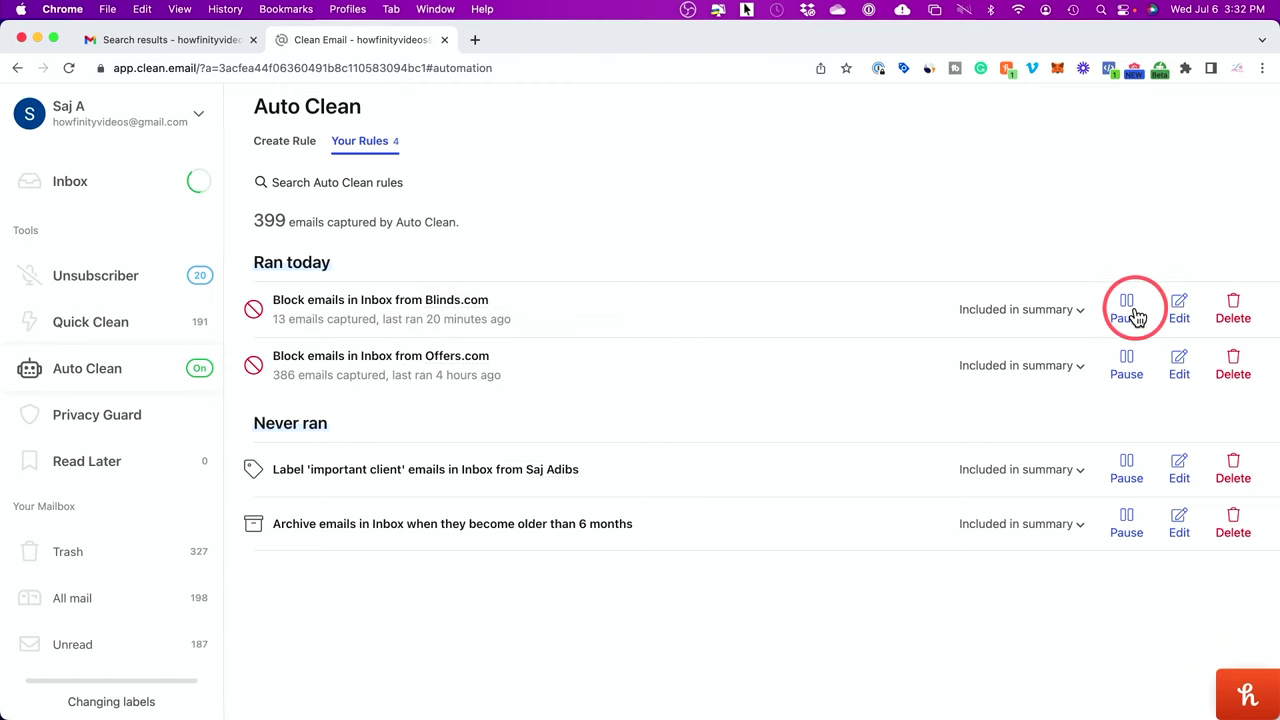
# Step: Set the Blinds.com rule to 'Match by email only' and update it
pyautogui.click(1180, 310)
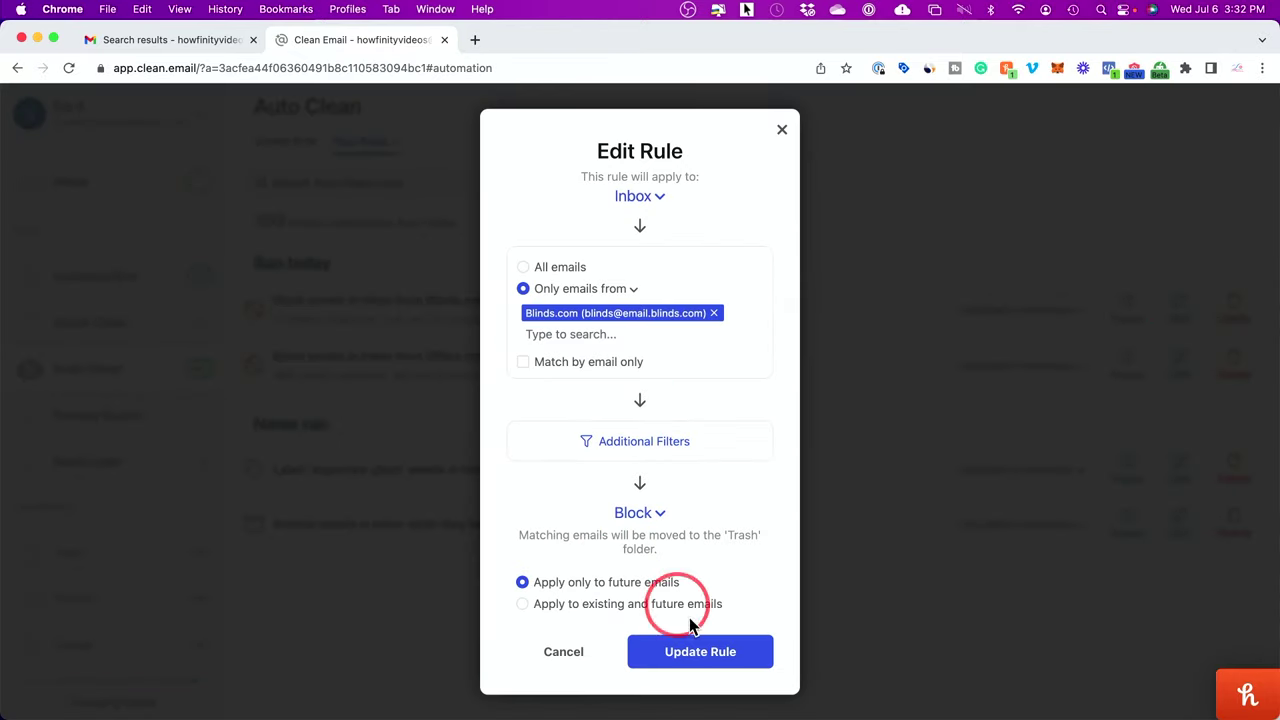
pyautogui.click(524, 364)
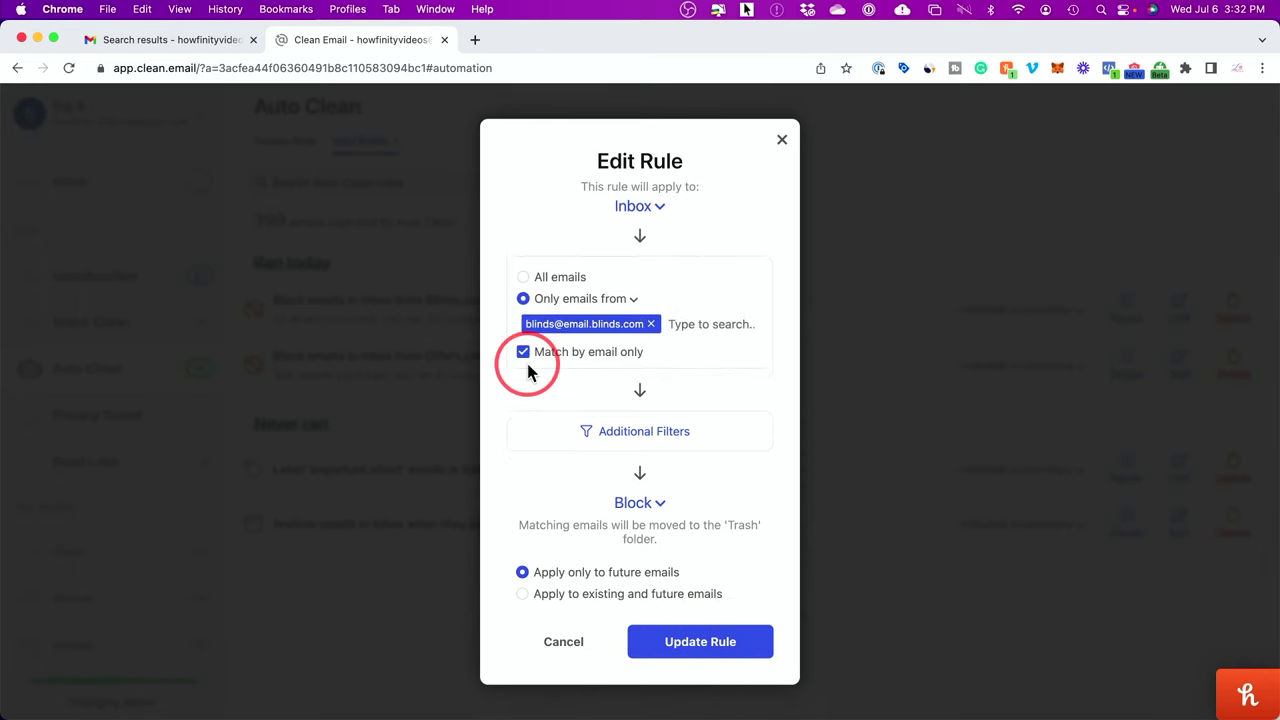
pyautogui.click(709, 651)
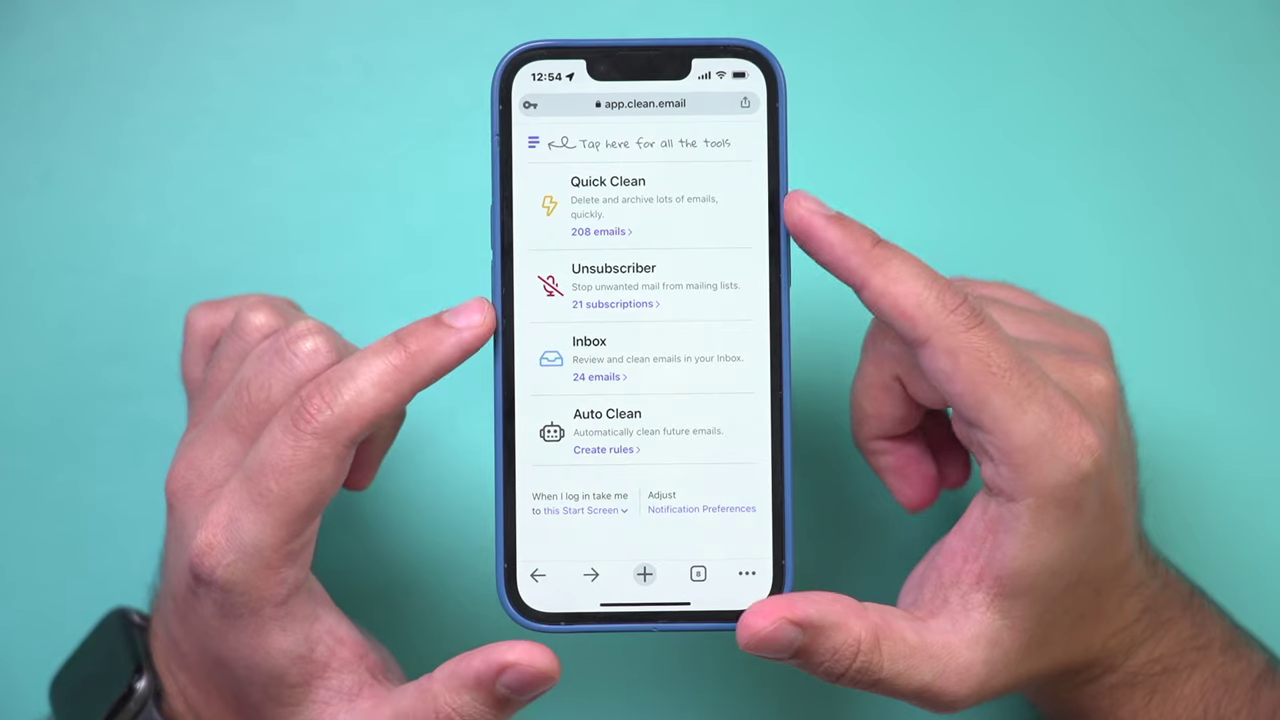
# Step: Start a new Auto Clean rule from scratch for the Inbox on the phone
pyautogui.click(598, 432)
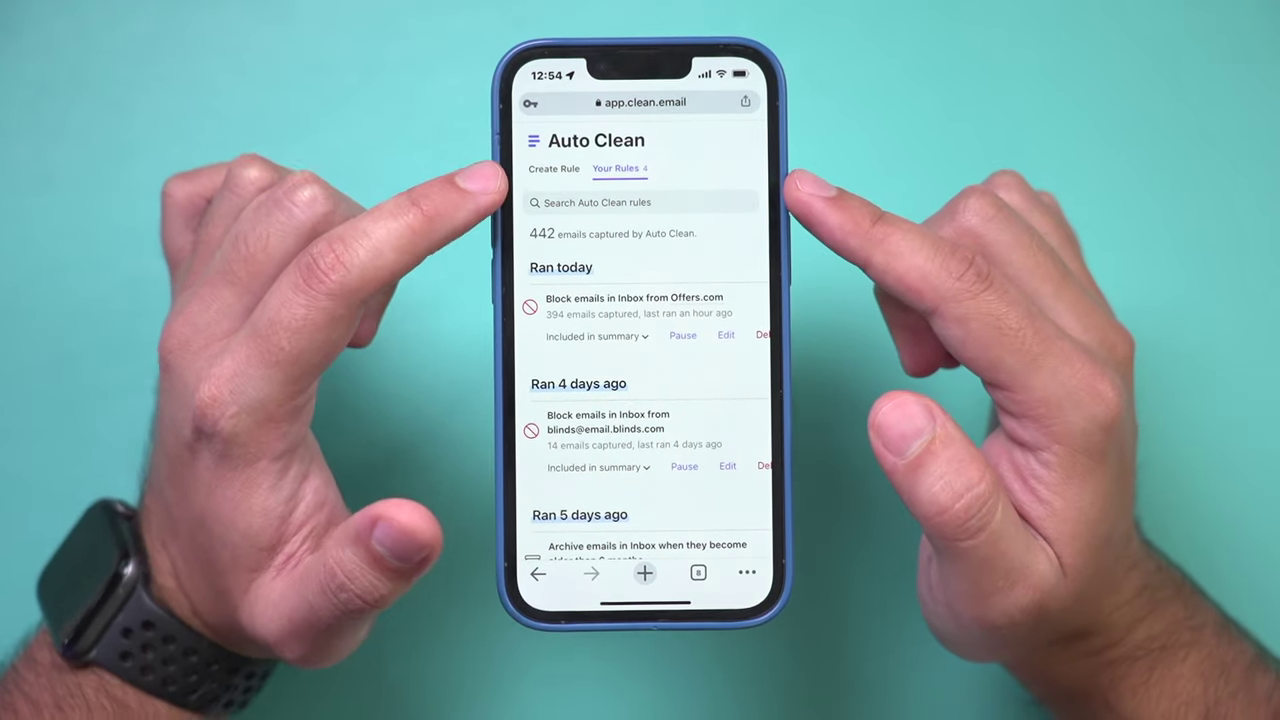
pyautogui.click(553, 168)
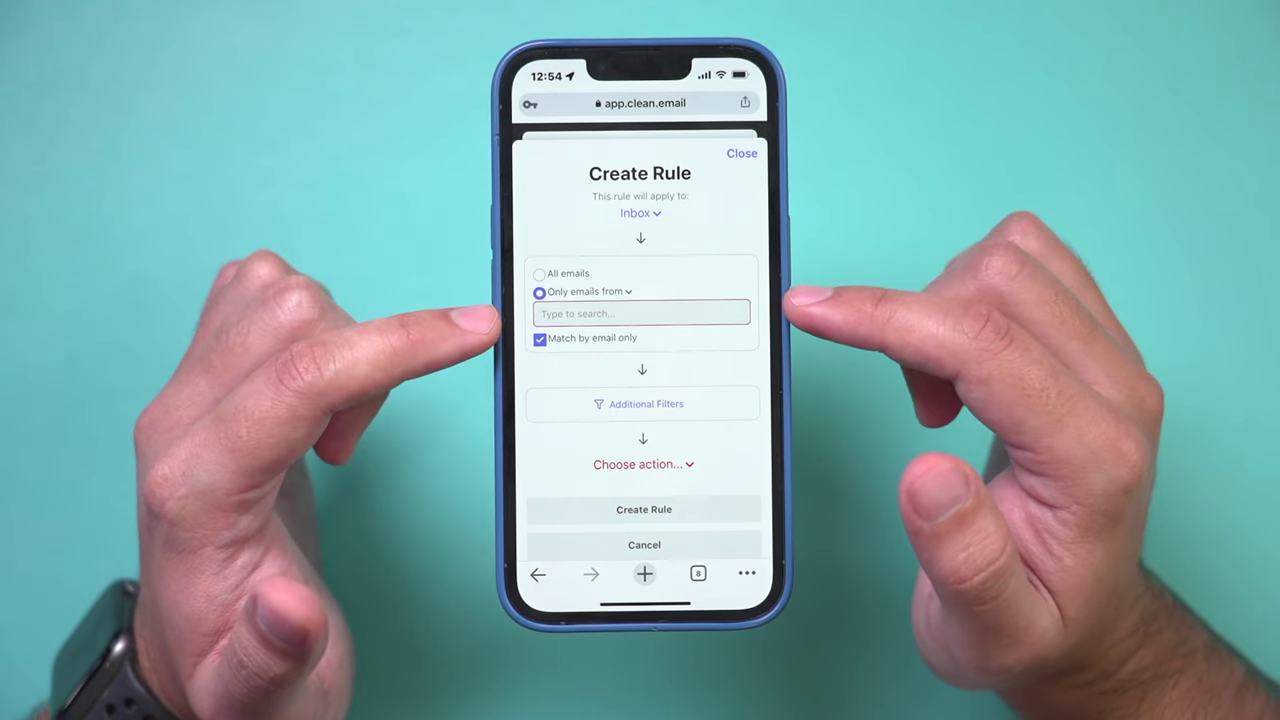
# Step: Create a rule that adds a star to Inbox emails from the entered sender address
pyautogui.click(690, 313)
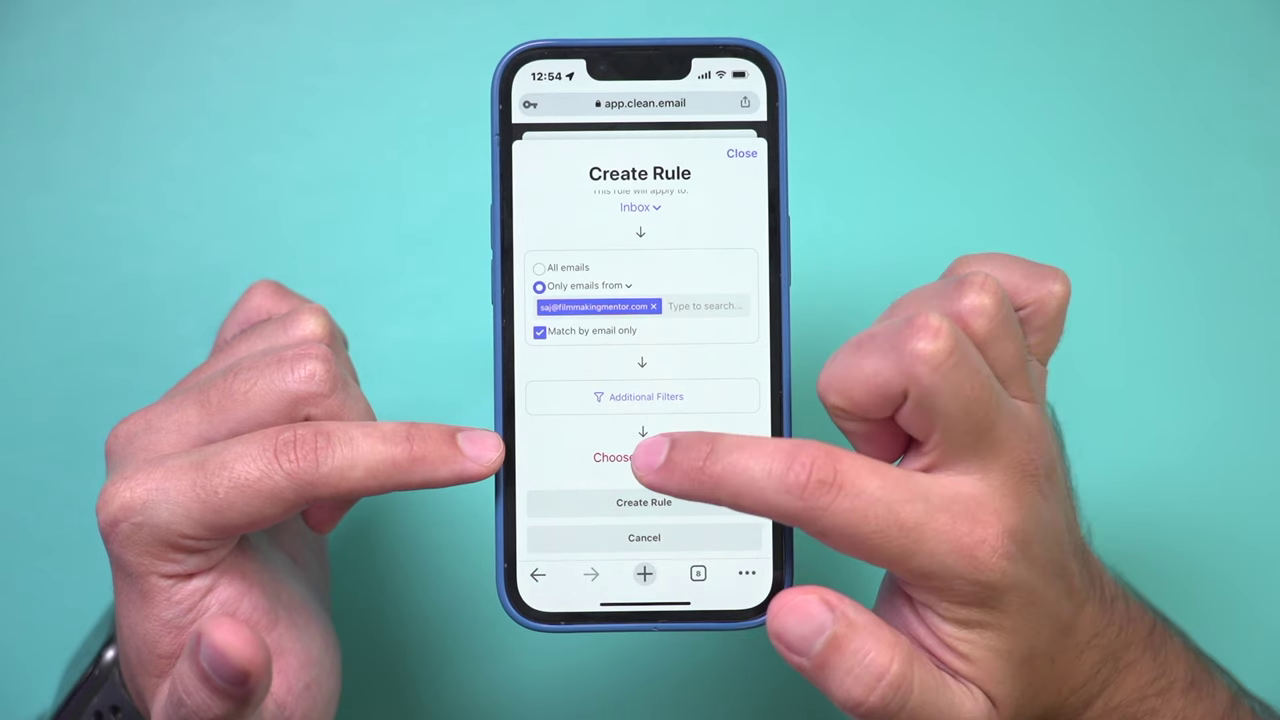
pyautogui.click(640, 457)
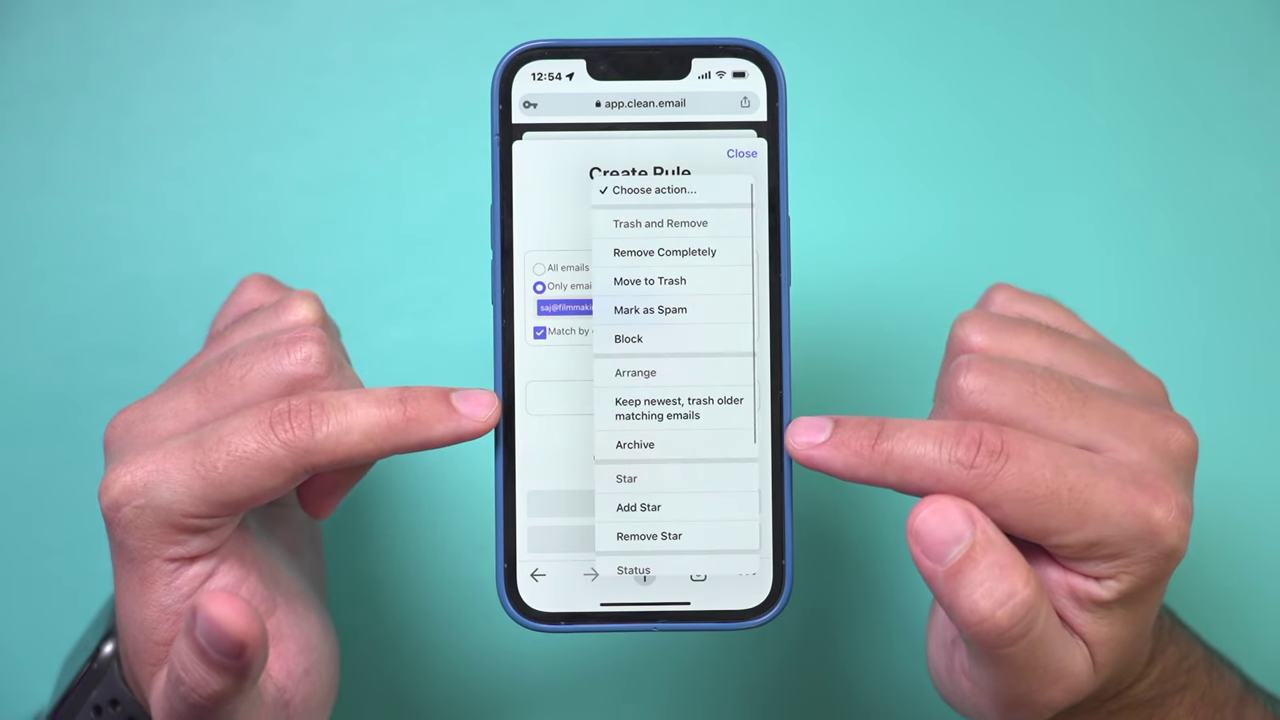
pyautogui.scroll(-3, 700, 258)
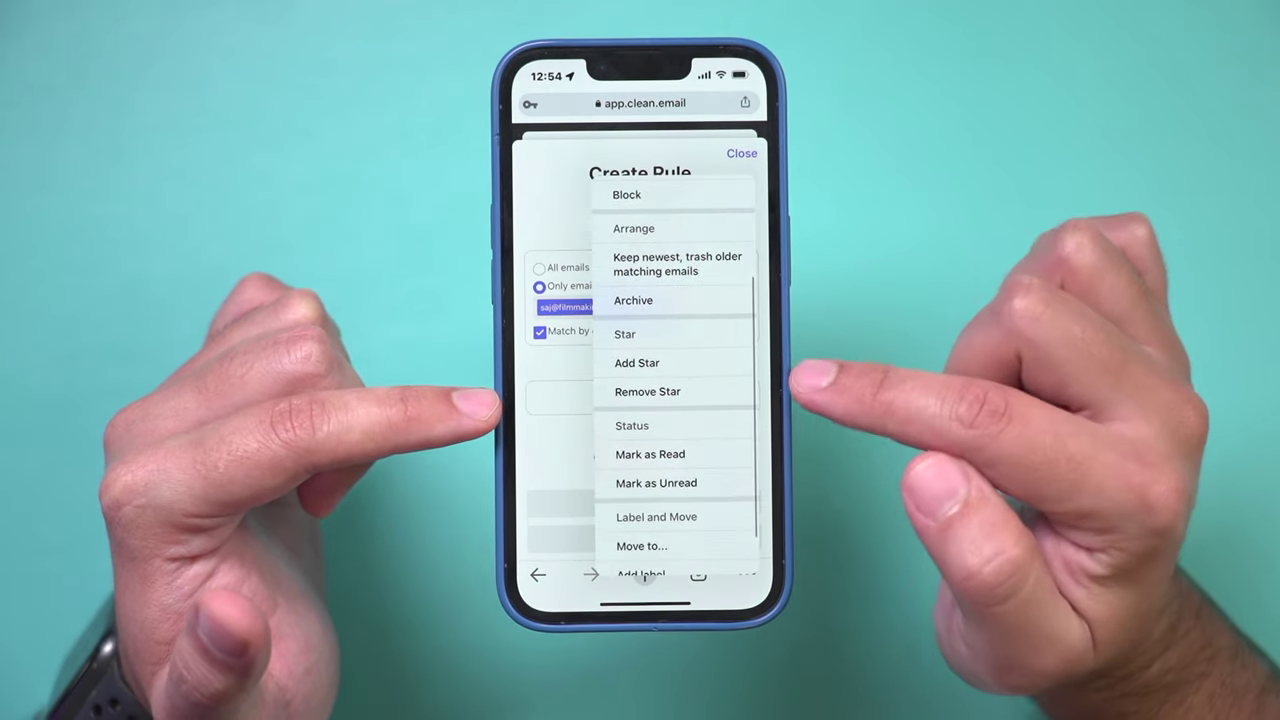
pyautogui.click(660, 363)
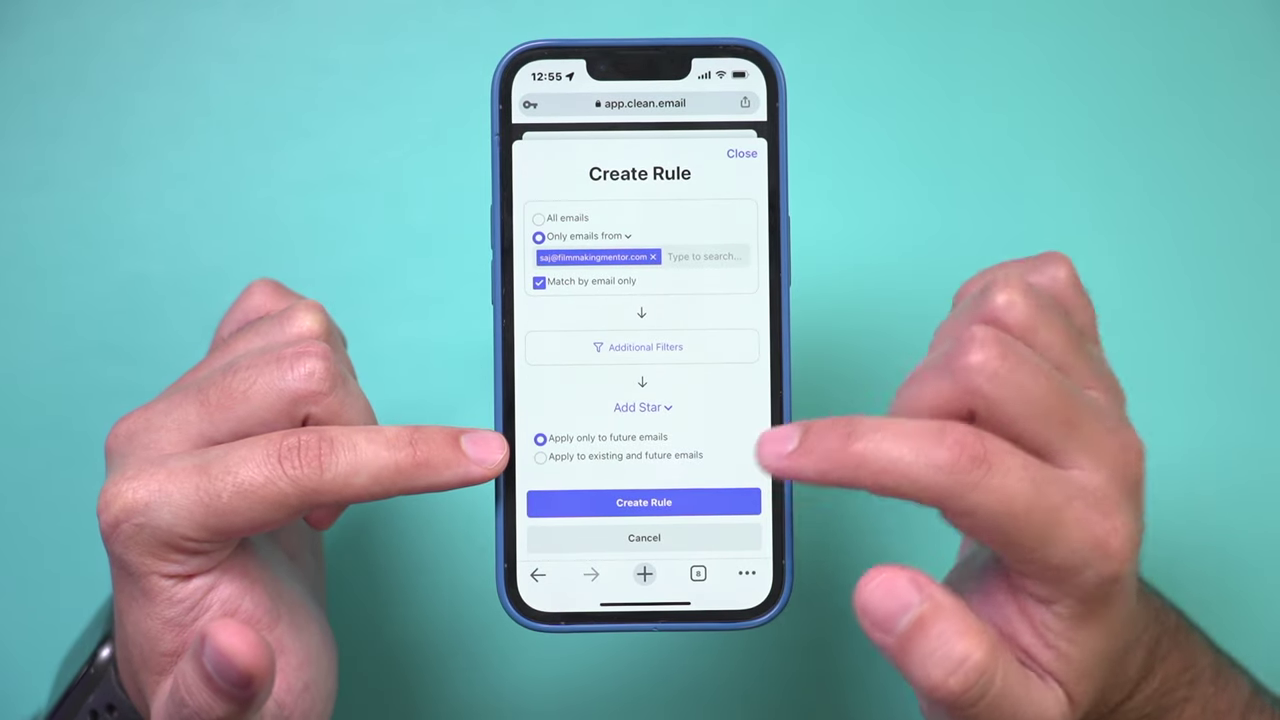
pyautogui.click(640, 502)
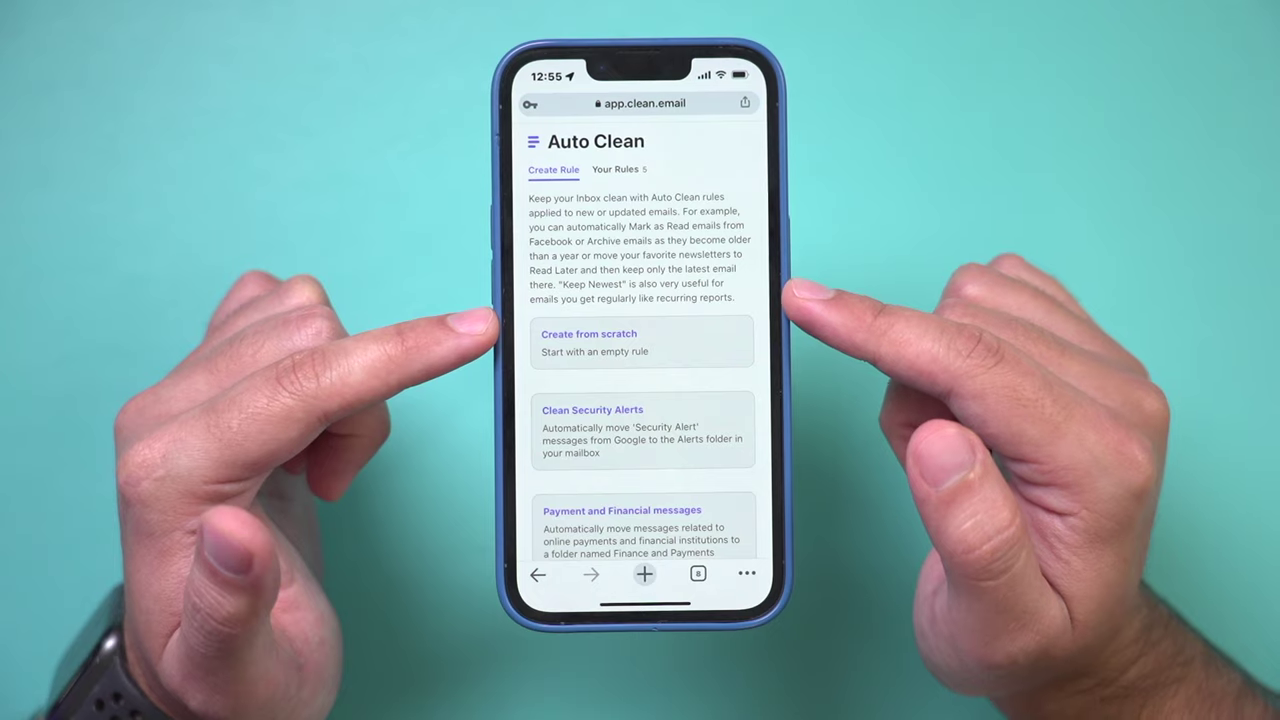
# Step: Scroll Your Rules down to find the new star rule under Never ran
pyautogui.click(615, 169)
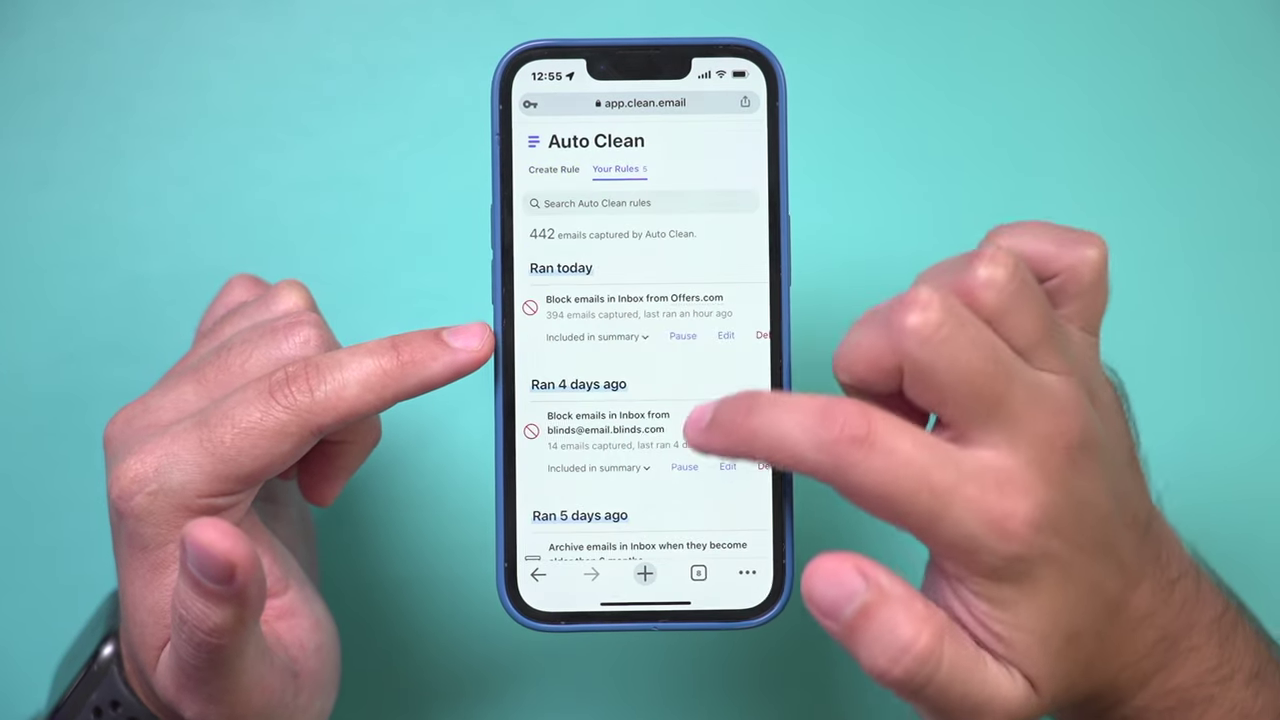
pyautogui.scroll(-3, 695, 432)
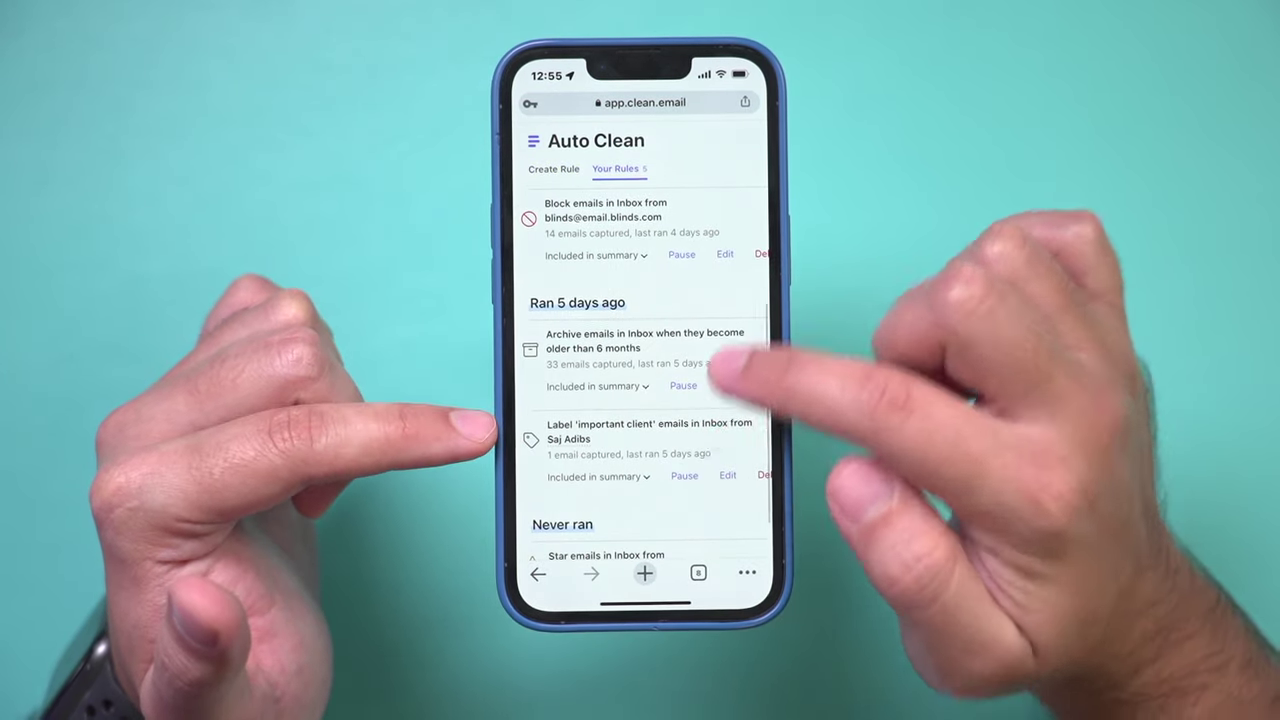
pyautogui.scroll(-1, 718, 368)
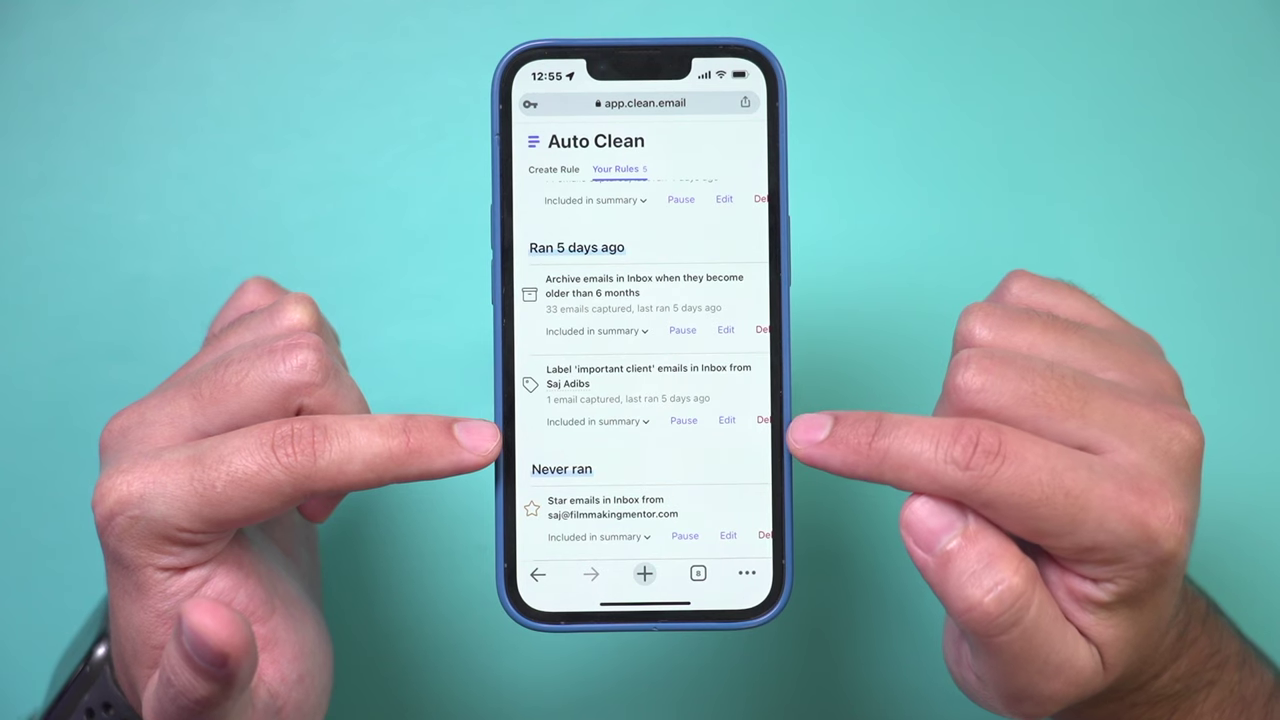